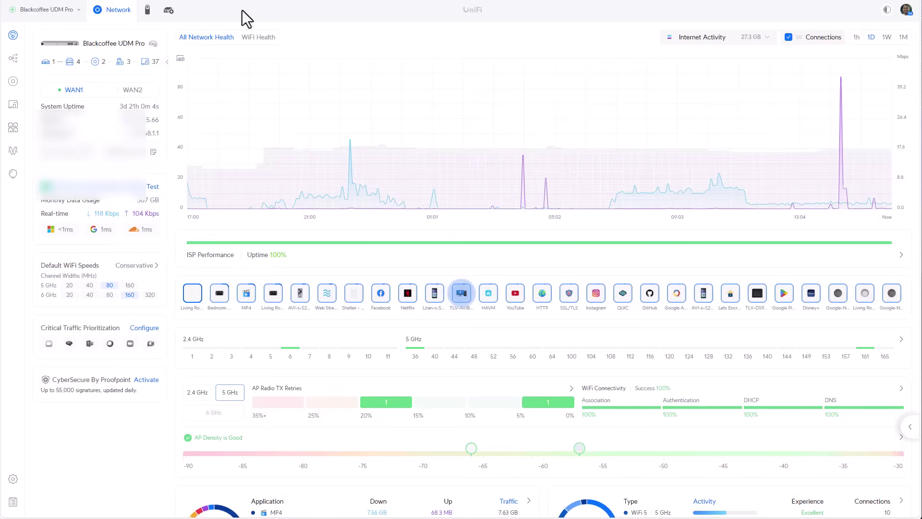
Go to UniFi Network's Admins & Users settings page to view the existing admin accounts
click(13, 479)
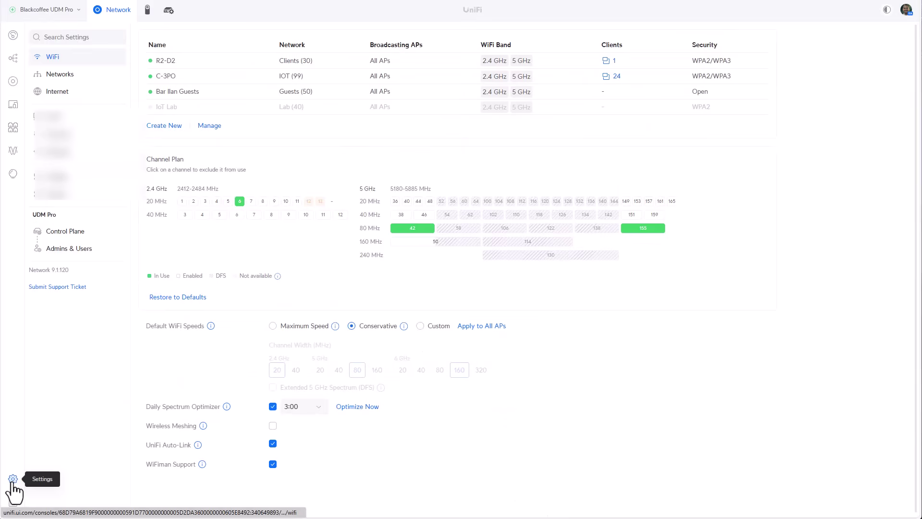
click(53, 249)
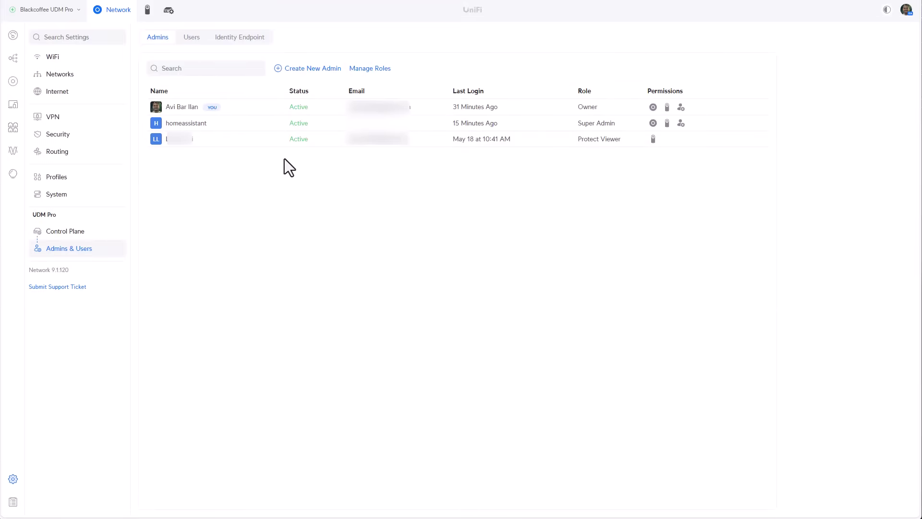
click(308, 70)
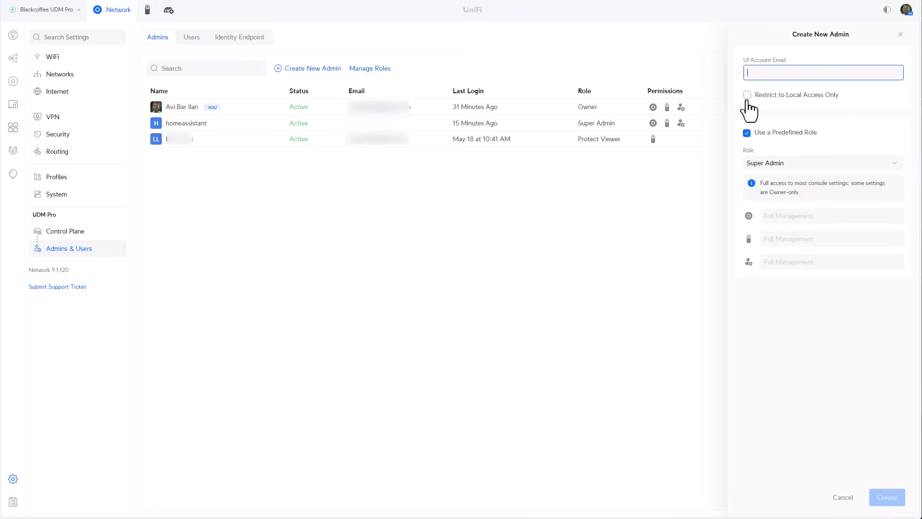
click(788, 96)
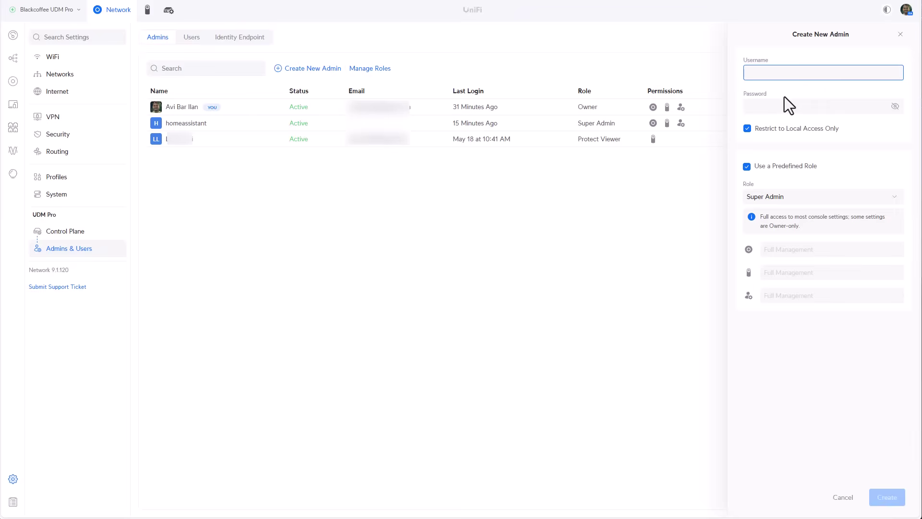
text(aaaa)
click(781, 105)
text(aaaaaa)
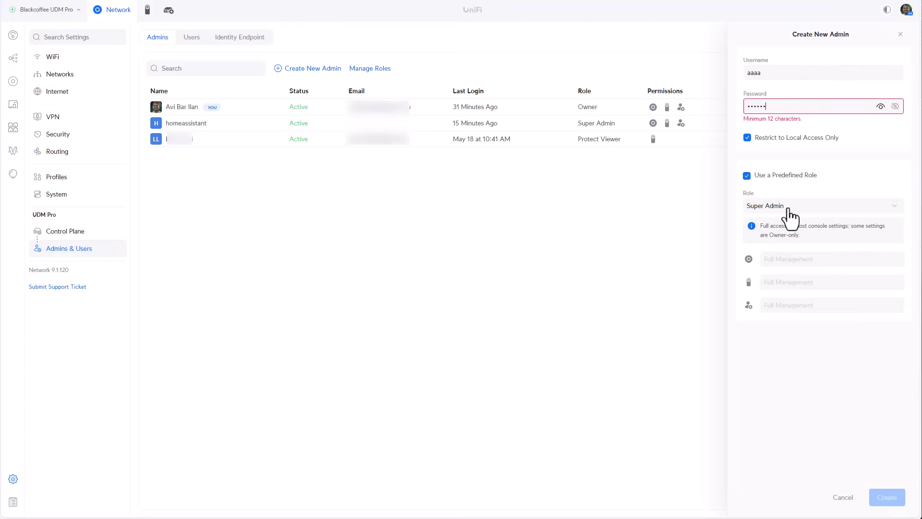
click(774, 178)
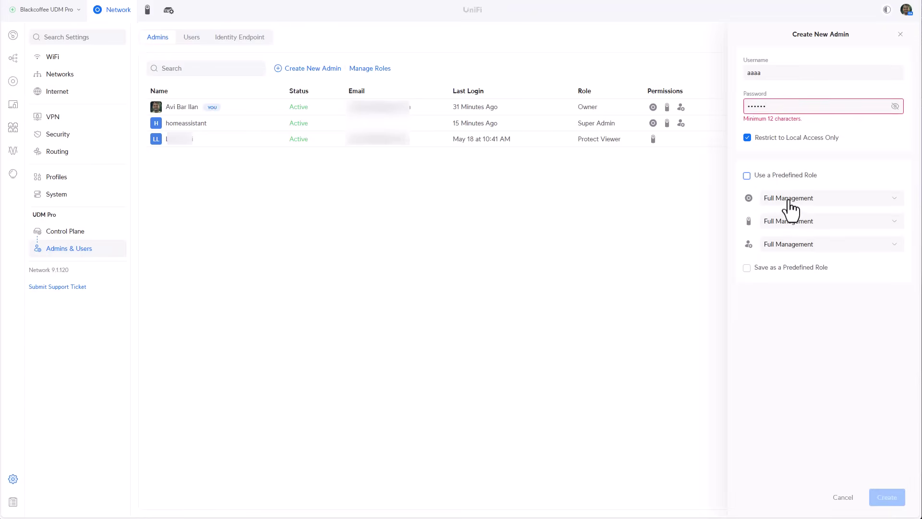
click(786, 227)
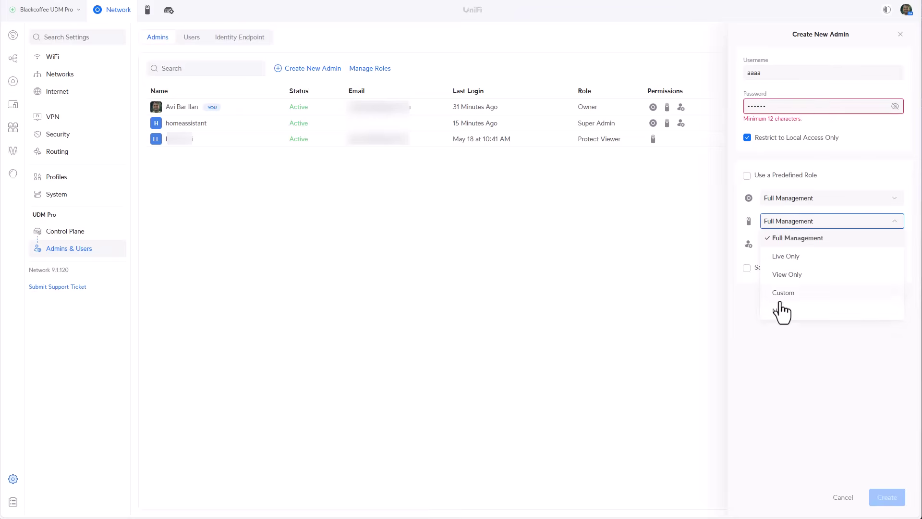
click(777, 304)
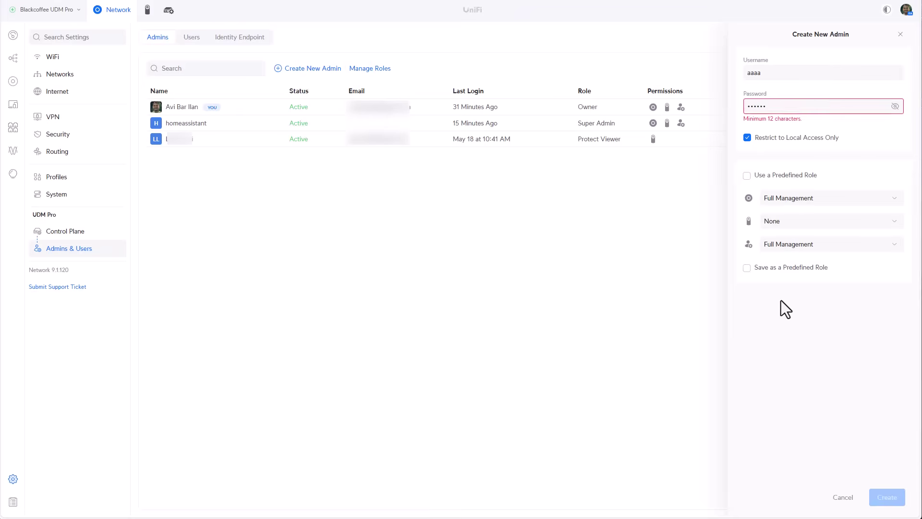
click(900, 35)
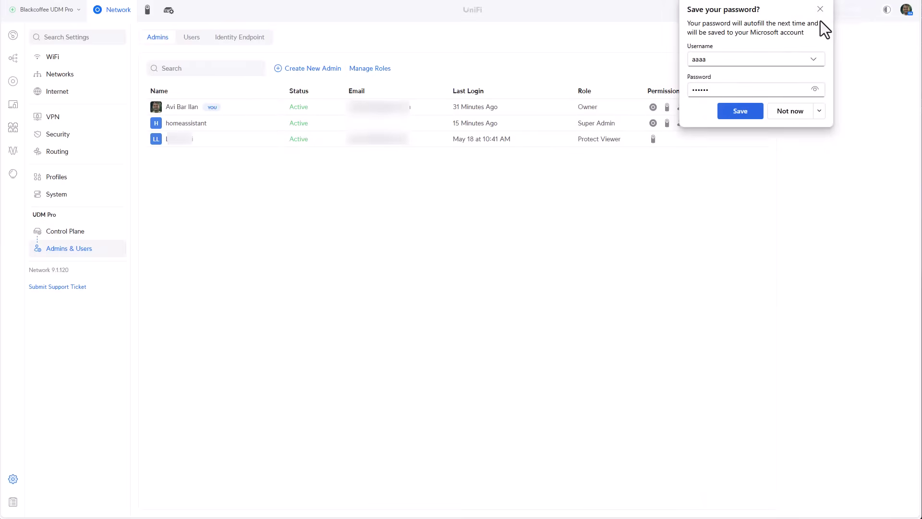
click(820, 10)
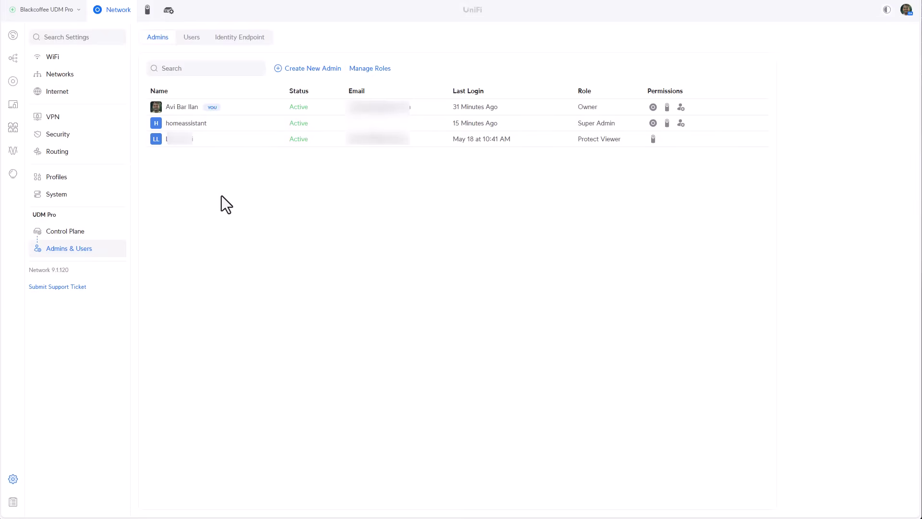
Open UniFi's Security settings down to the firewall policies table
click(70, 144)
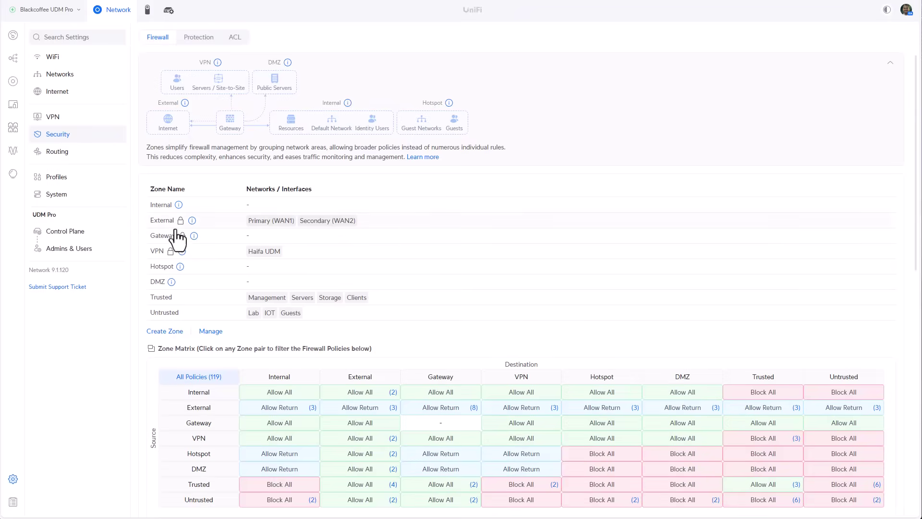
scroll(243, 289, down, 5)
scroll(243, 284, down, 3)
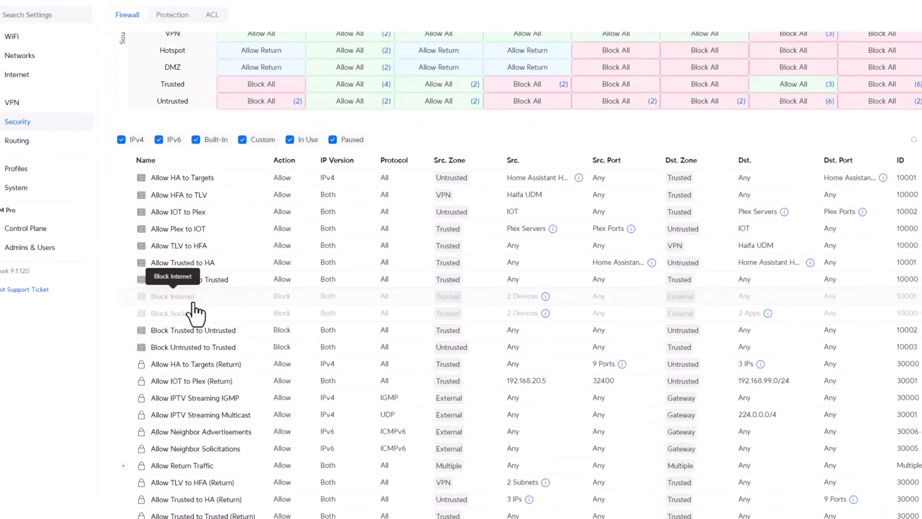
Inspect the details of the paused Block Internet and Block Social rules
click(219, 297)
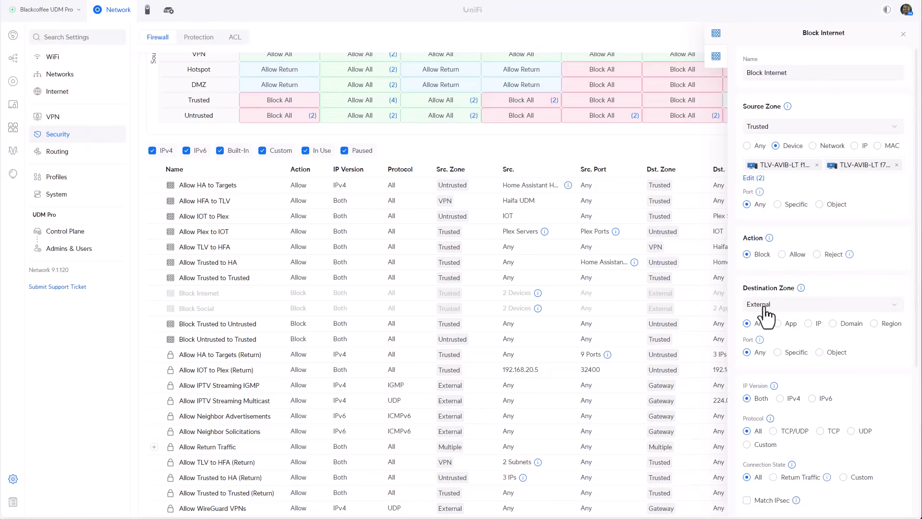
click(904, 35)
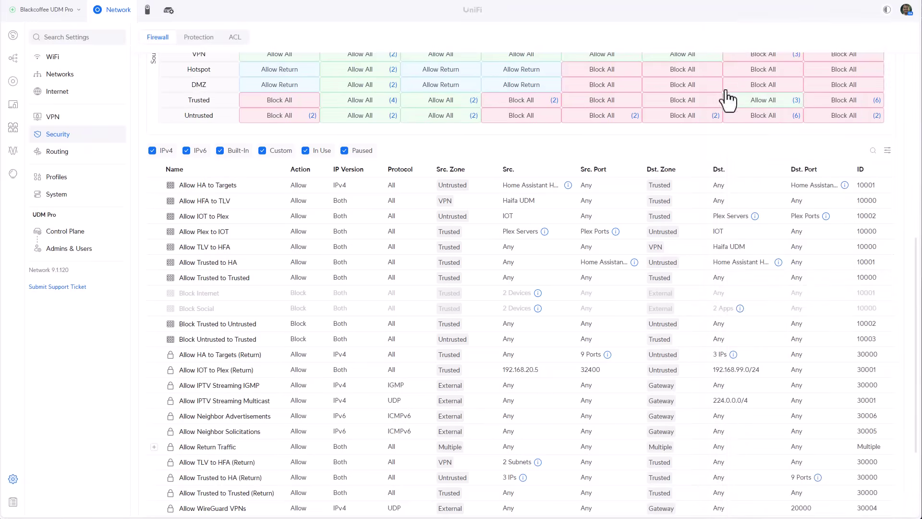
click(264, 313)
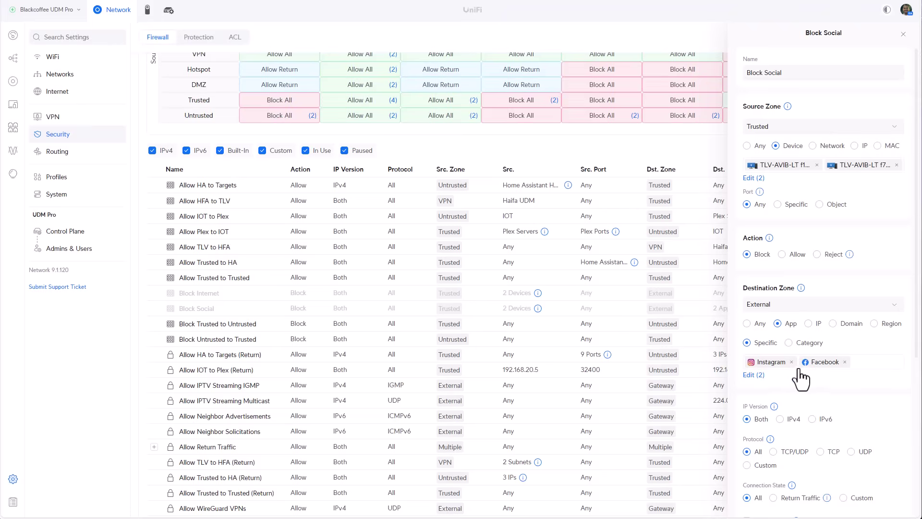
click(903, 35)
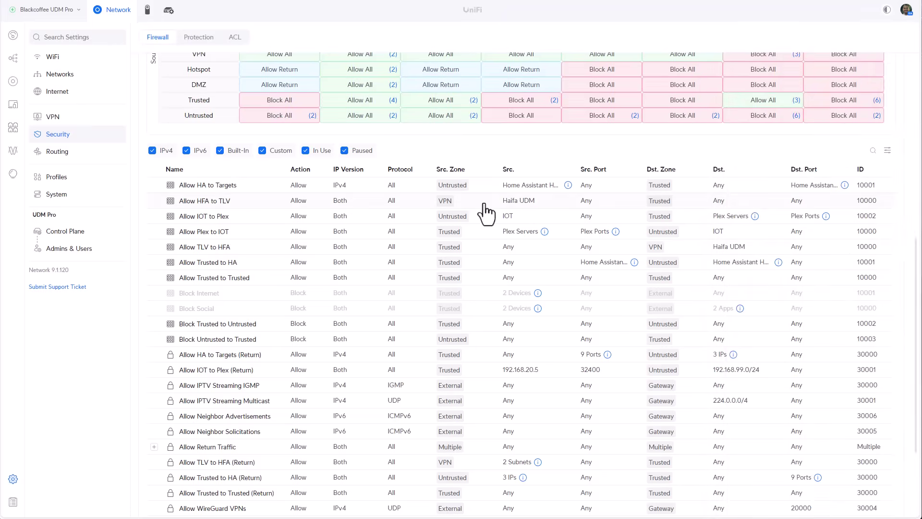
Resume only the Block Social firewall rule through Manage, leaving Block Internet paused
scroll(464, 317, down, 2)
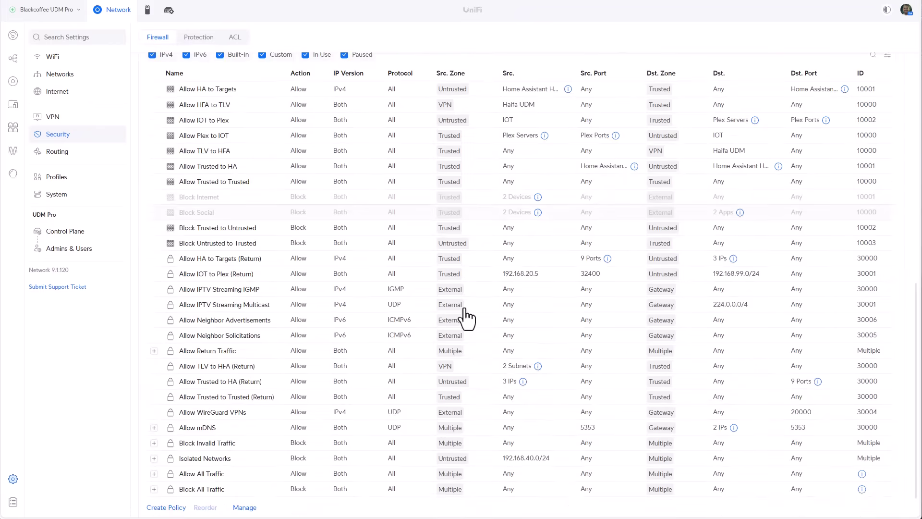
click(246, 508)
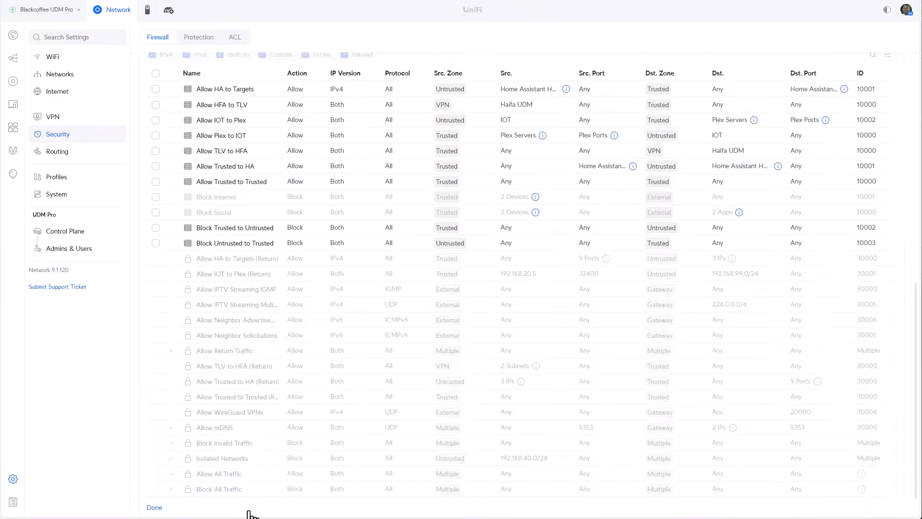
click(156, 213)
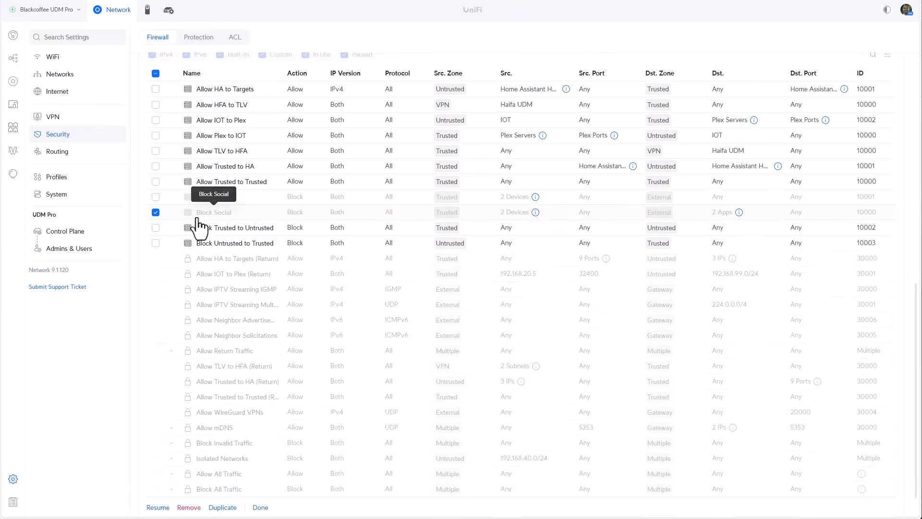
click(159, 508)
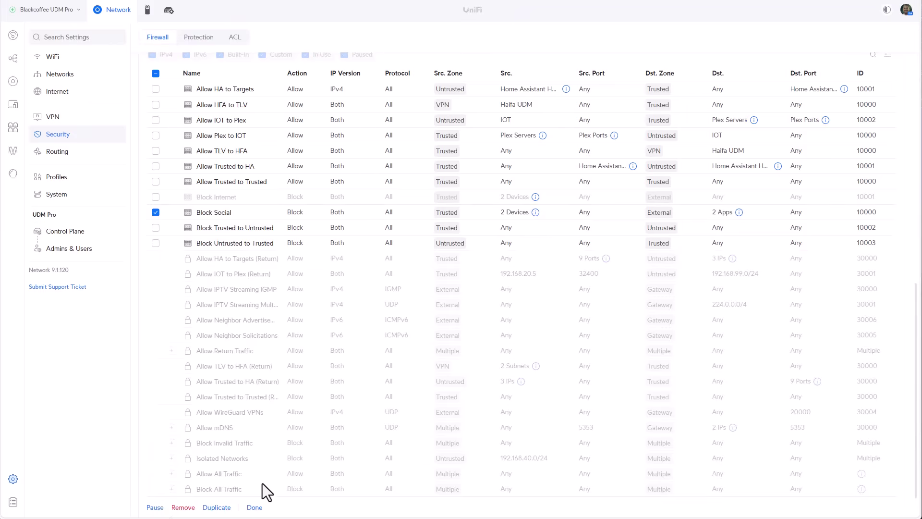
click(255, 507)
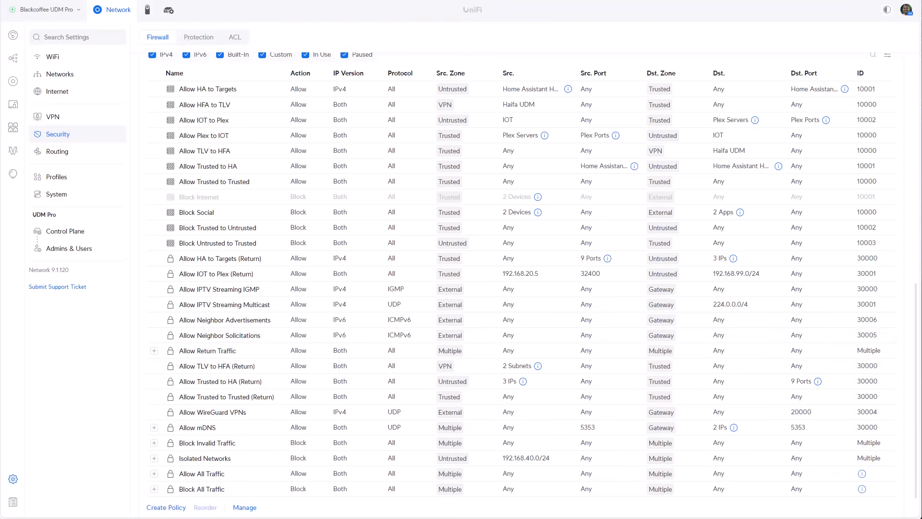
Clear PowerShell, ping 8.8.8.8 successfully, then open a new InPrivate Edge window
click(566, 511)
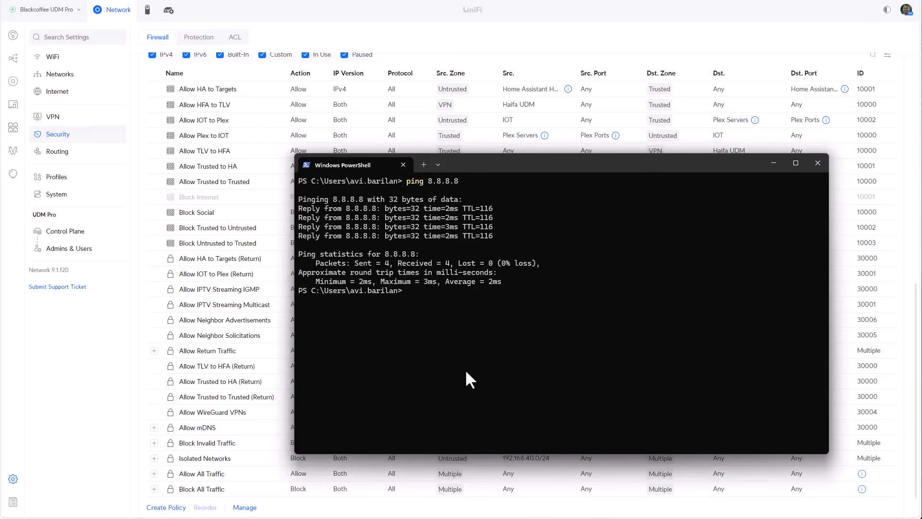
key(ctrl+l)
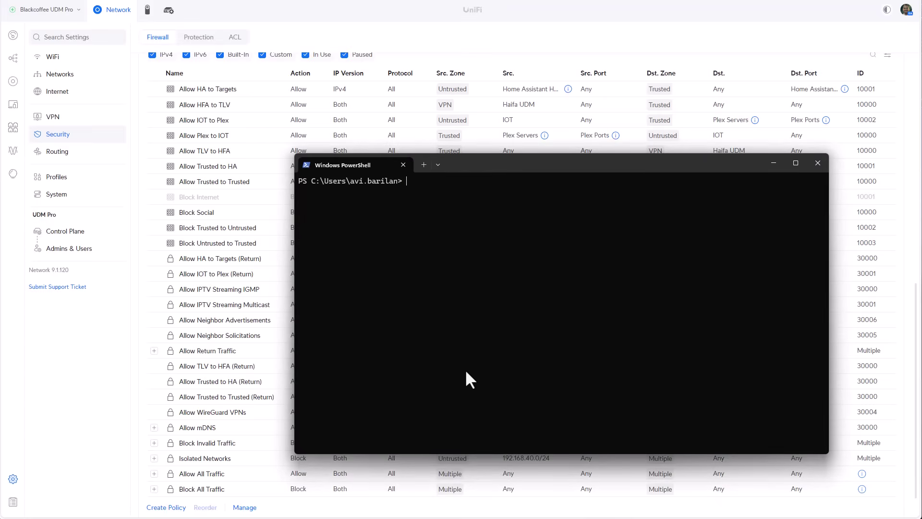
text(ping 8.8.8.8)
key(Return)
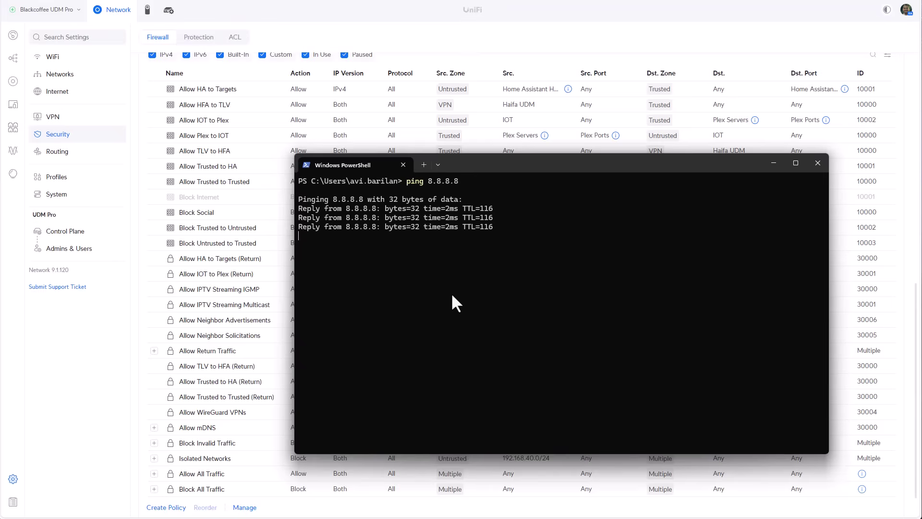
click(117, 347)
key(ctrl+shift+n)
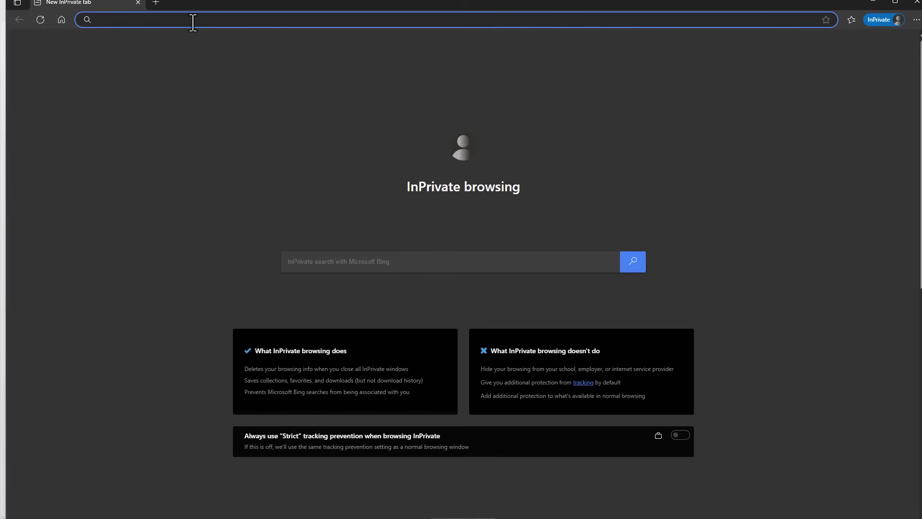
Load facebook.com, then espn.com in a second InPrivate tab
text(facebook.com)
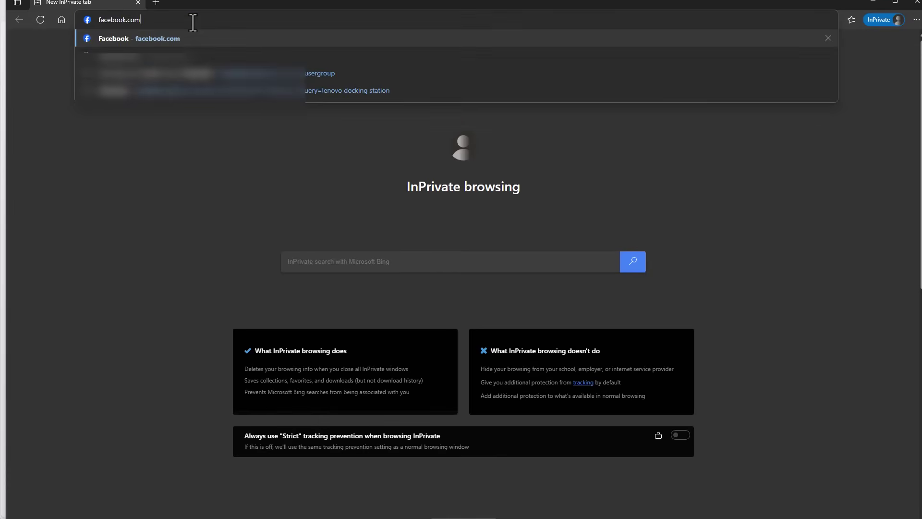
key(Return)
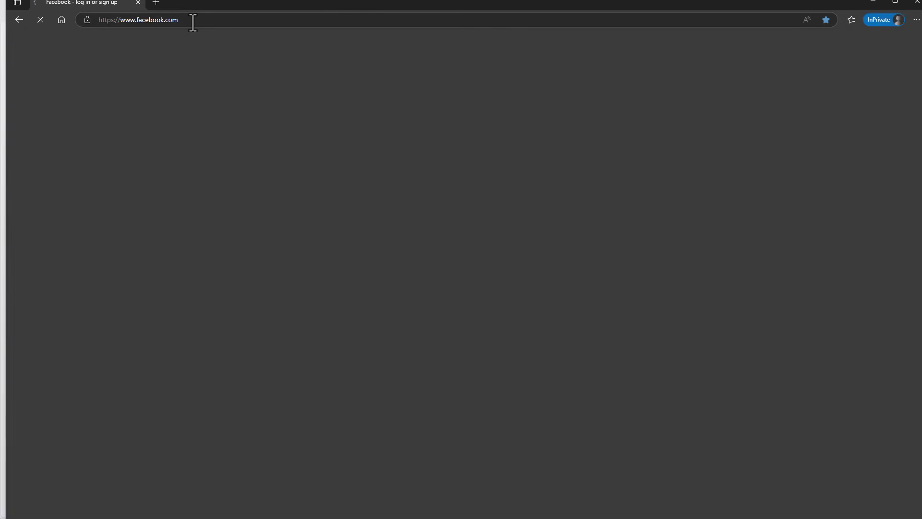
click(157, 4)
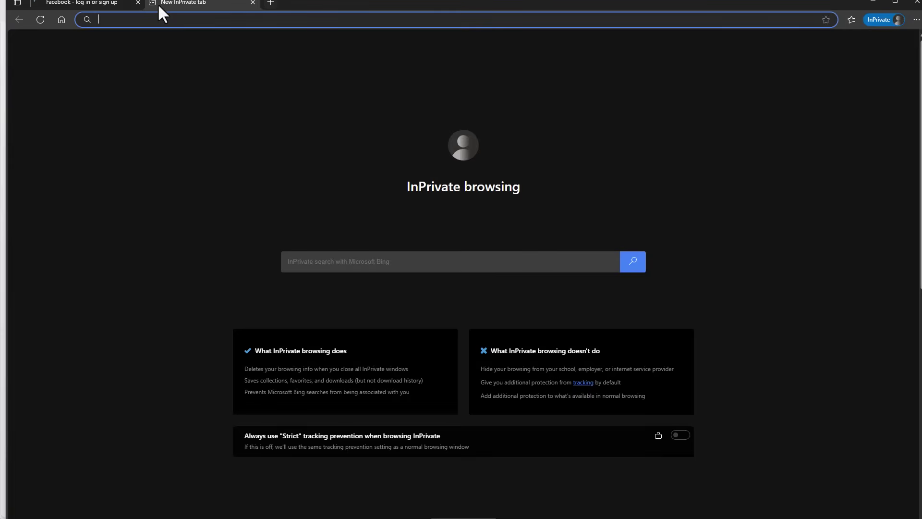
text(espn.co)
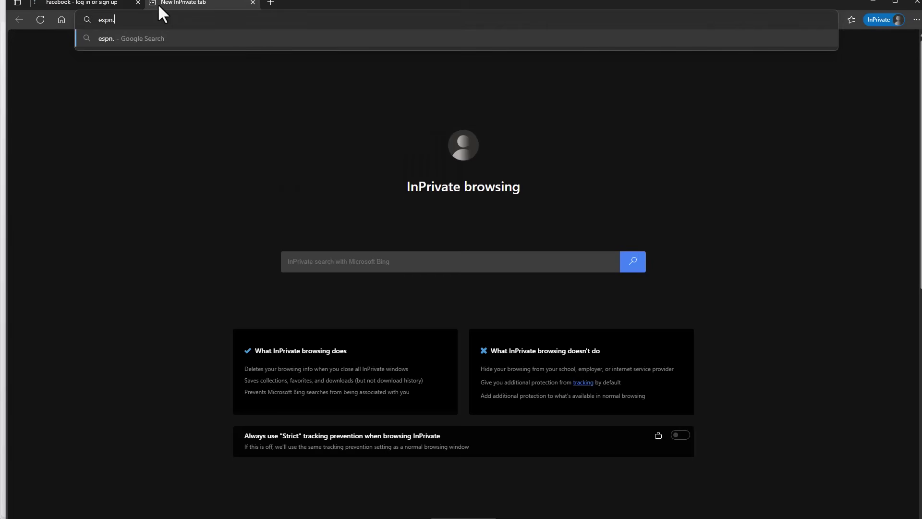
text(m)
key(Return)
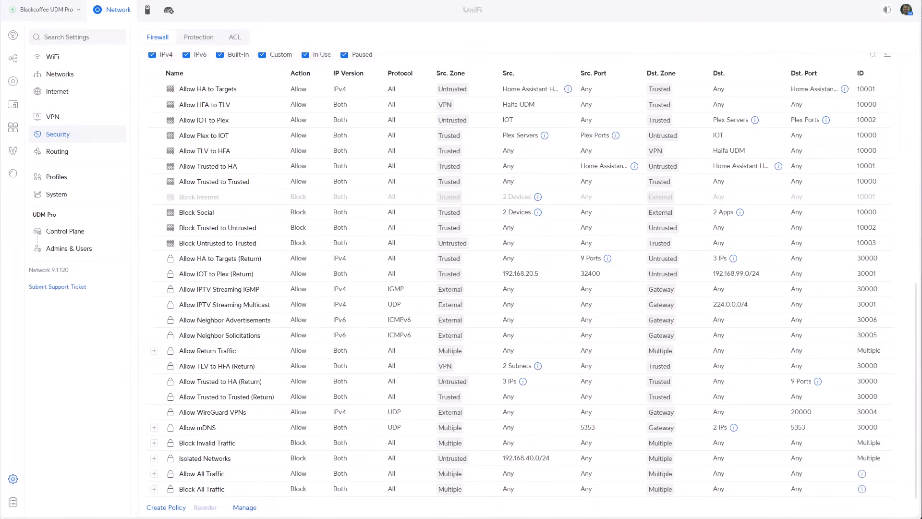
Pause the Block Social firewall rule again via Manage, then switch to Home Assistant
click(244, 508)
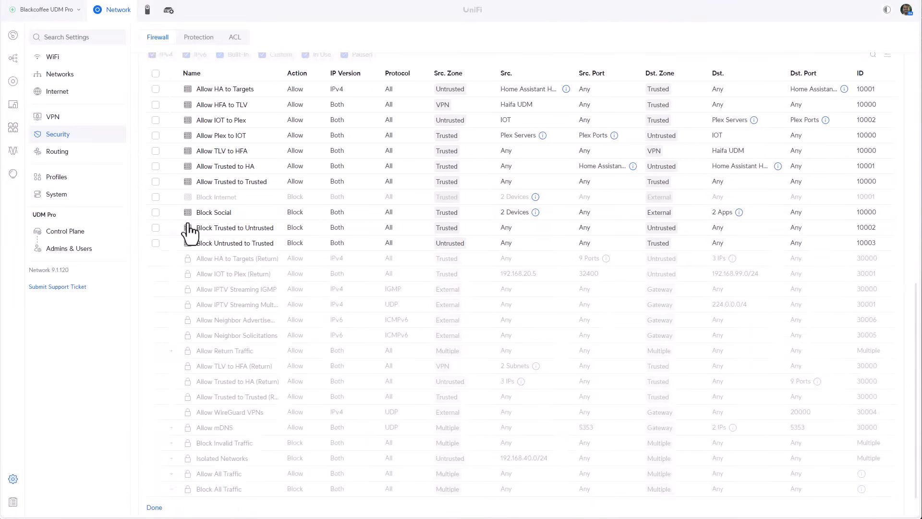
click(156, 213)
click(155, 507)
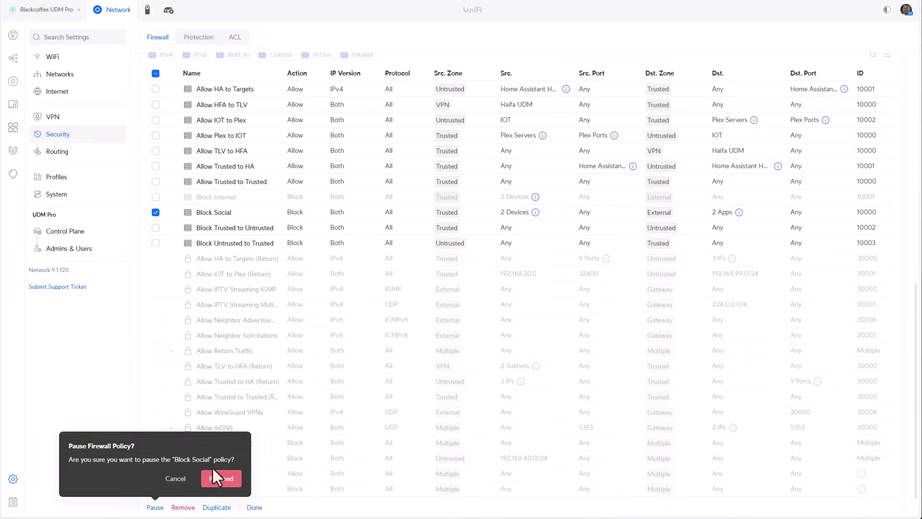
click(222, 477)
click(260, 507)
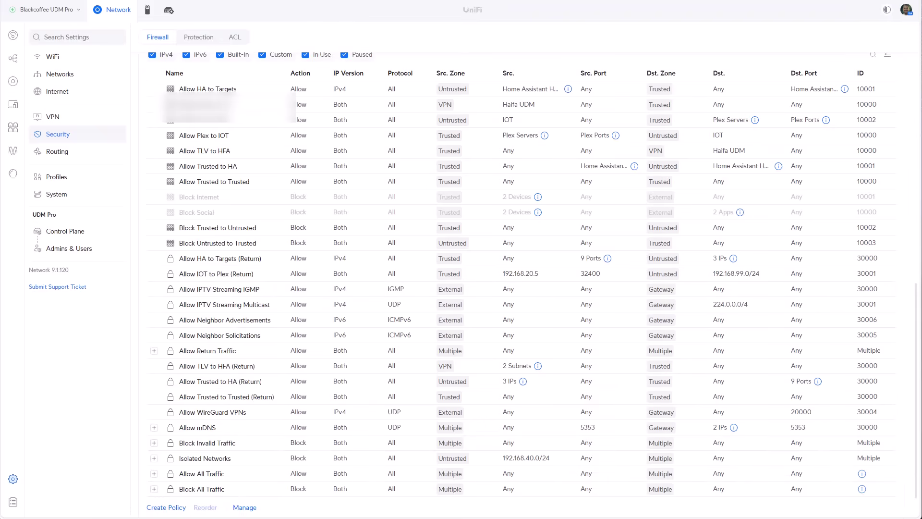
key(ctrl+Tab)
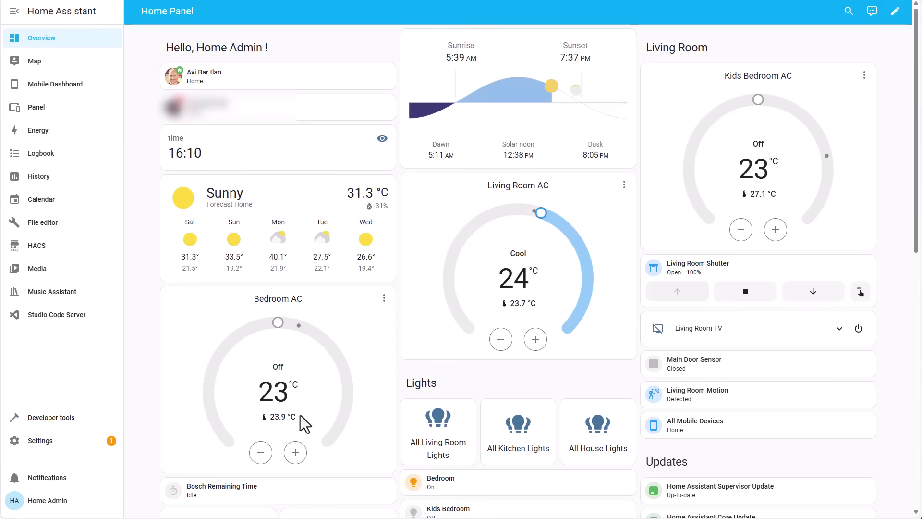
Add the Ubiquiti UniFi Network integration from Settings > Devices & services, searching 'unifi'
click(61, 452)
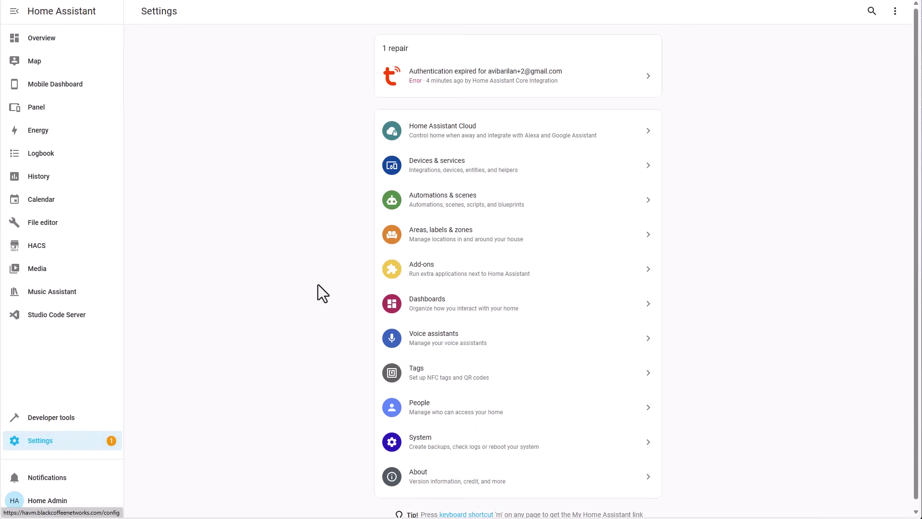
click(425, 177)
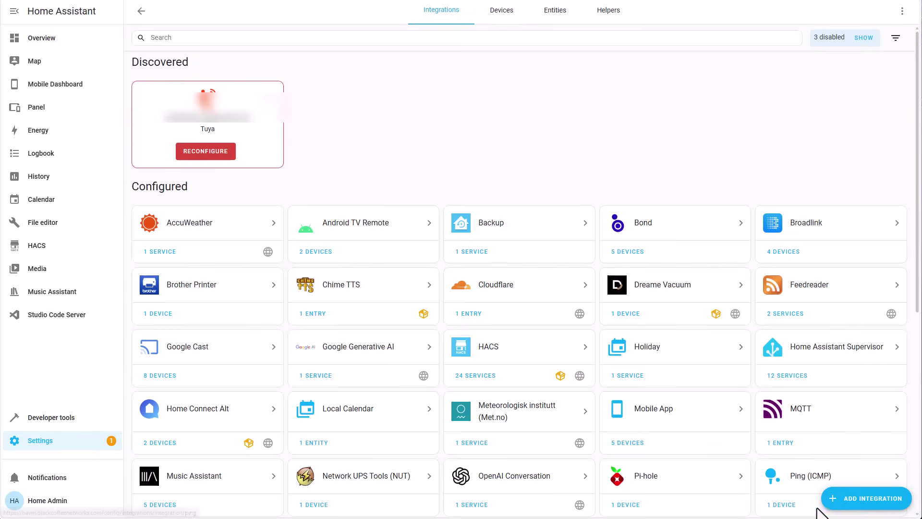
click(830, 503)
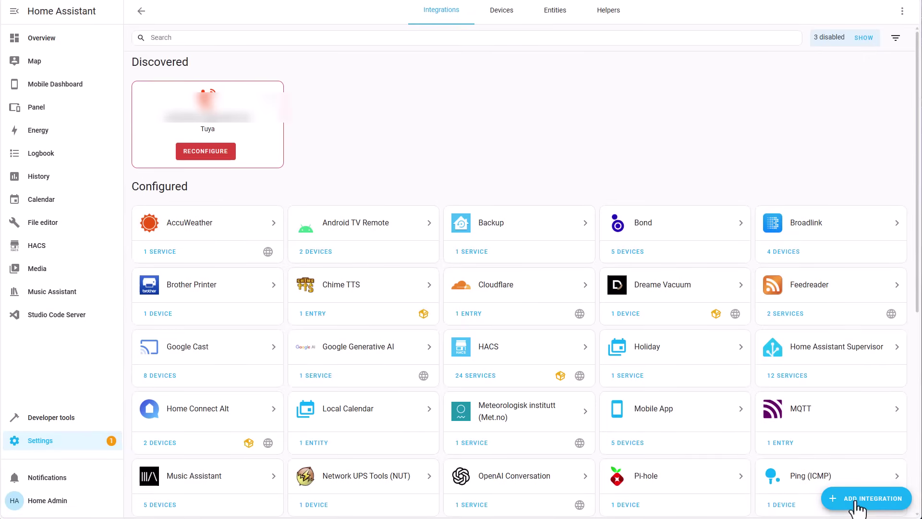
text(unifi)
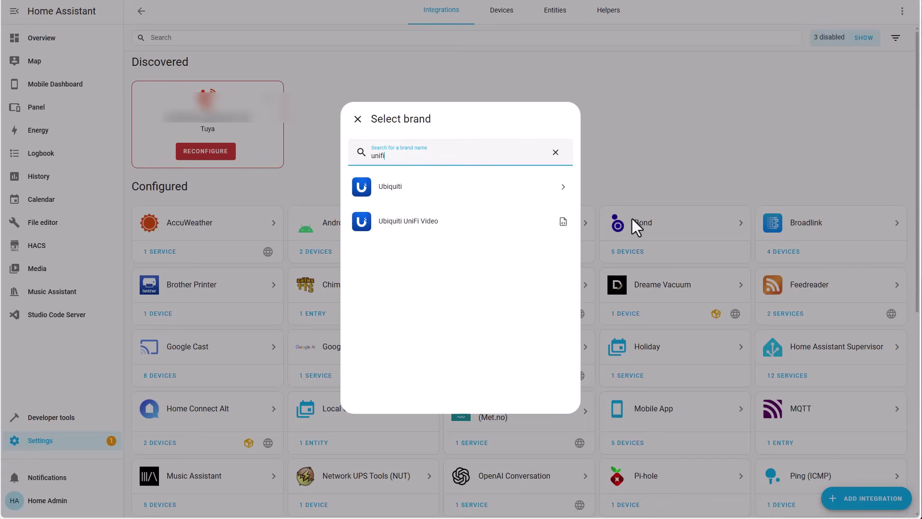
click(430, 188)
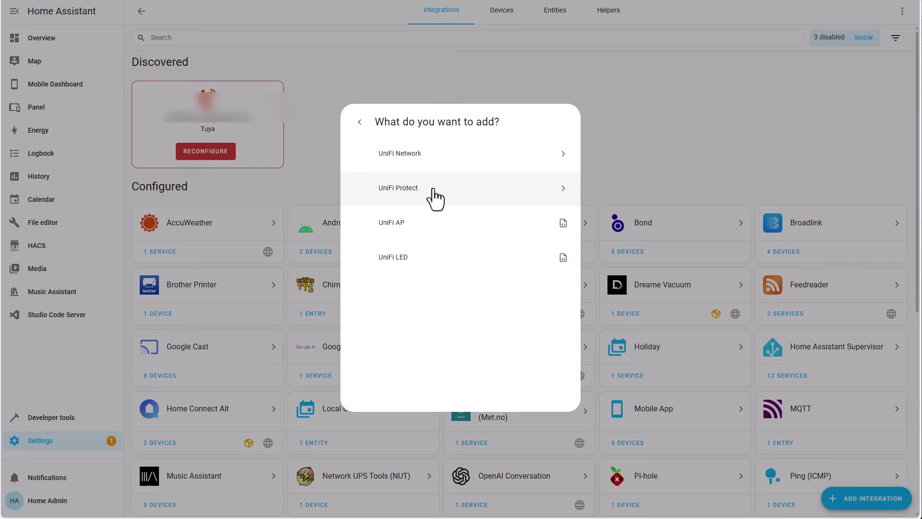
click(421, 166)
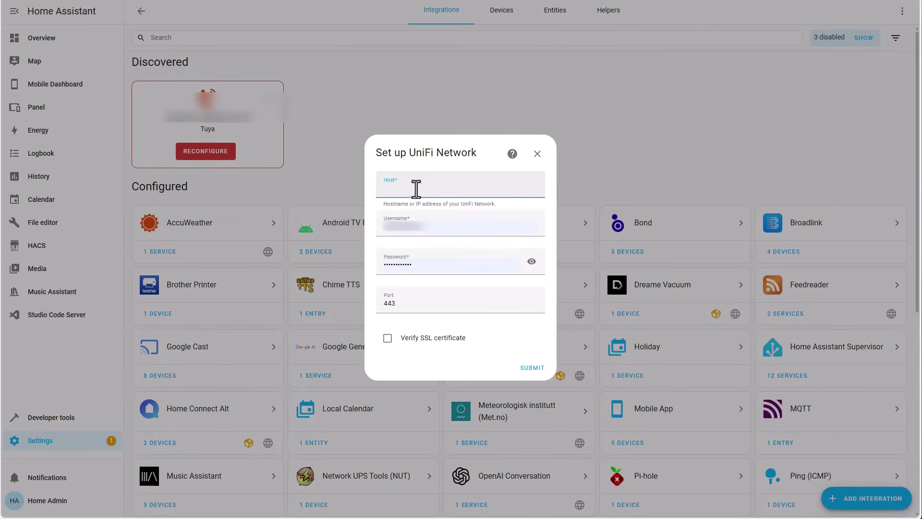
Connect to host 192.168.99.1 with the controller account's username and password
text(192.168.99.1)
key(Tab)
text(home)
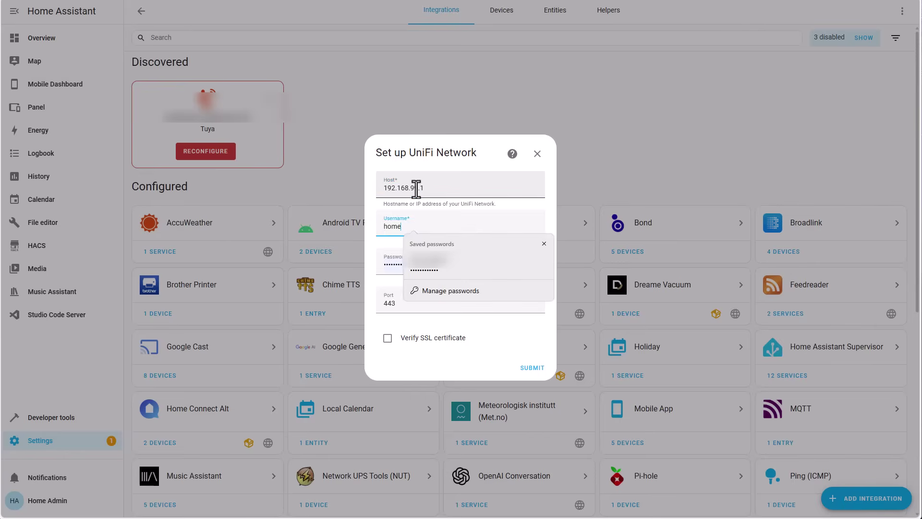
text(assistant)
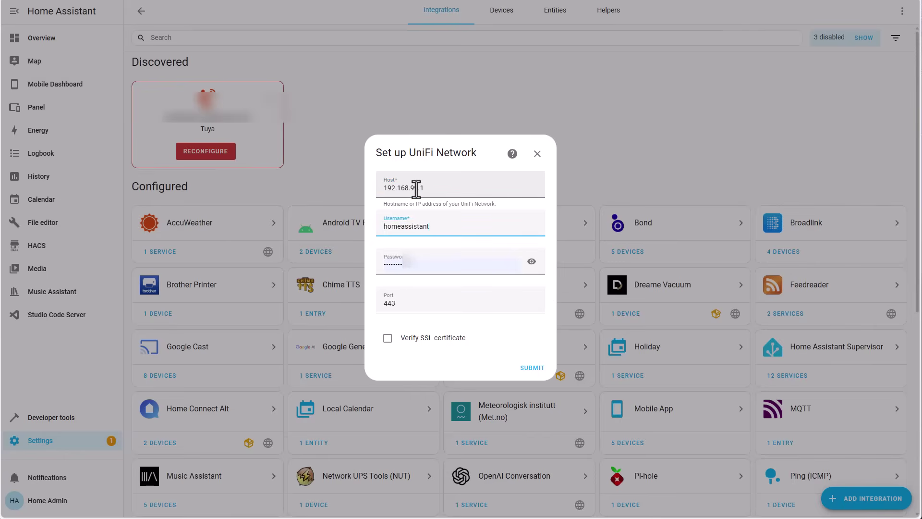
key(Tab)
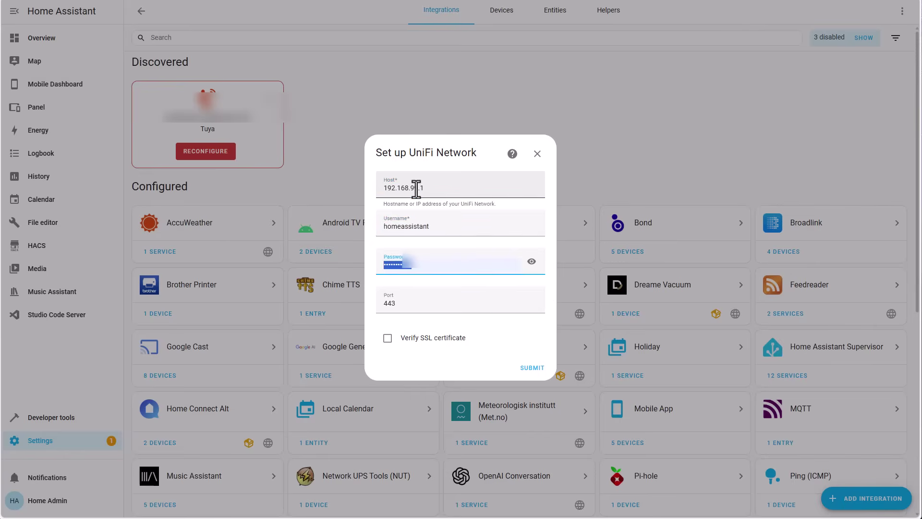
text(•••••••••••••)
click(531, 368)
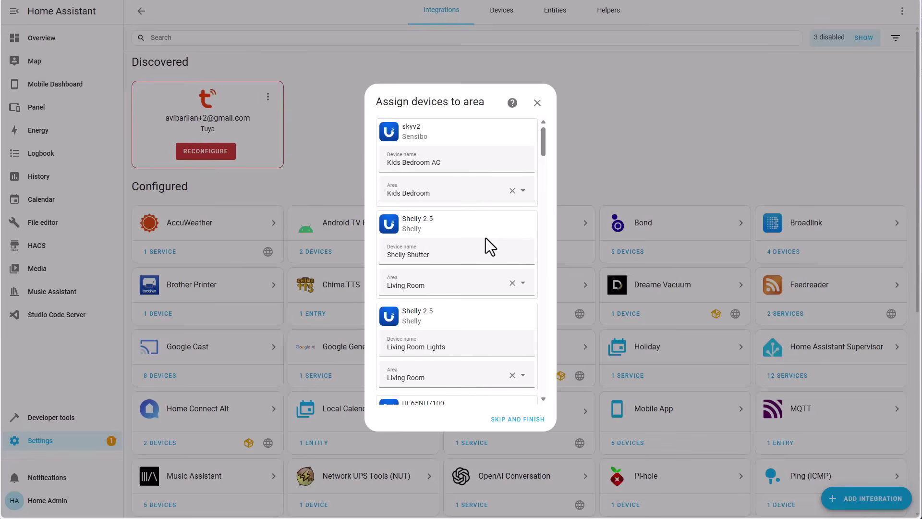
Scroll through the discovered UniFi devices and their preset areas, such as Bedroom Broadlink
scroll(486, 237, down, 2)
scroll(486, 237, down, 3)
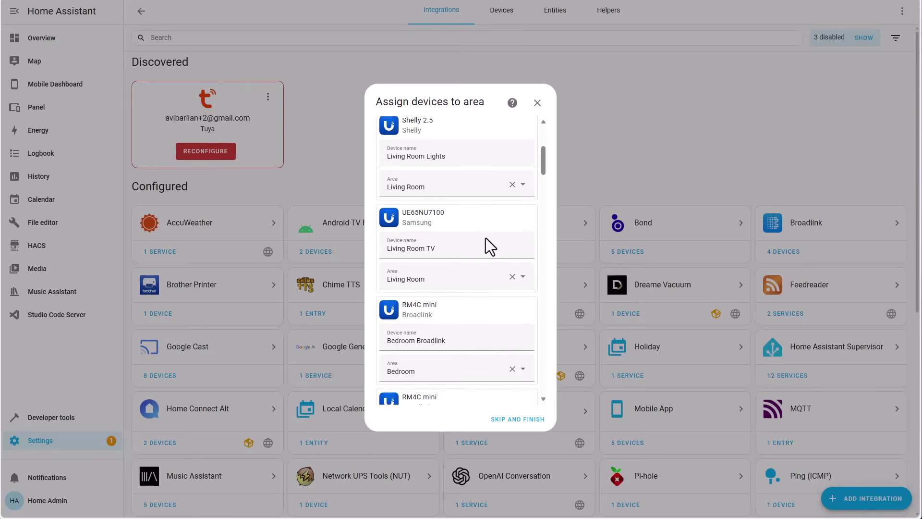
scroll(480, 259, down, 1)
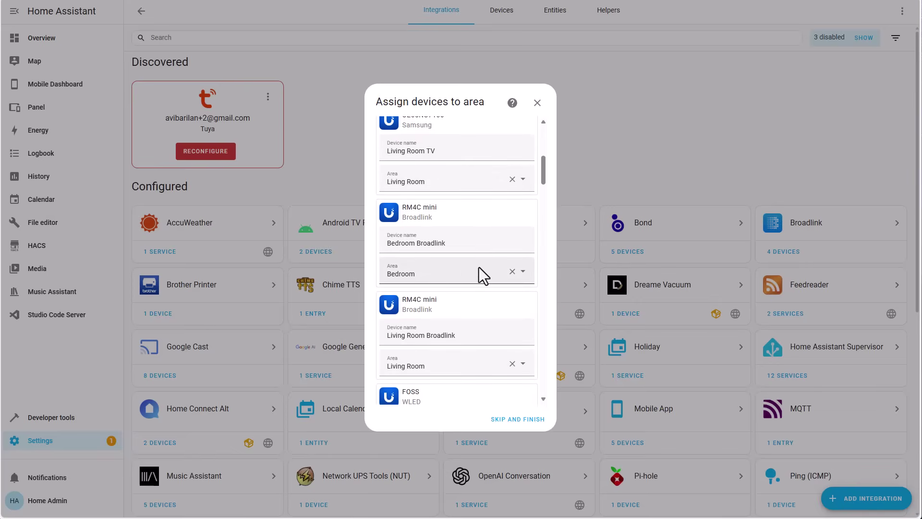
Skip area assignment and open the UniFi Network hub's Configure options
click(518, 418)
click(520, 412)
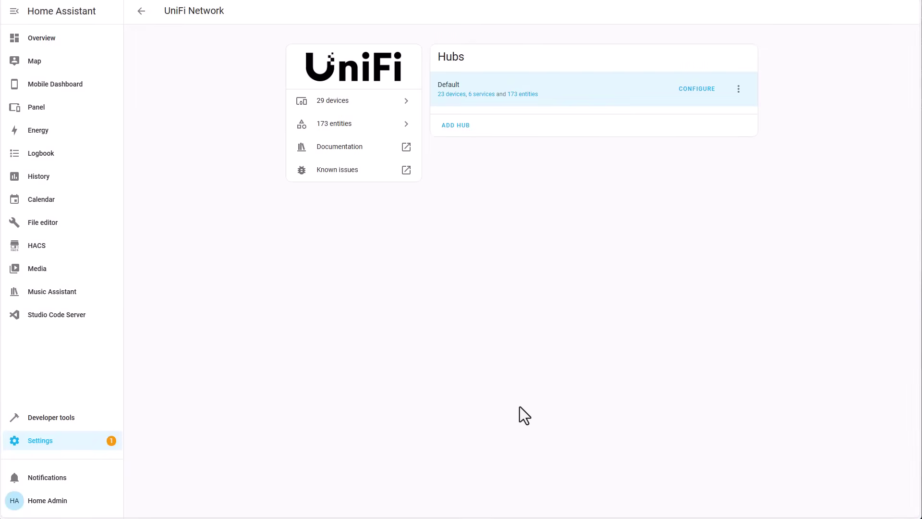
click(709, 94)
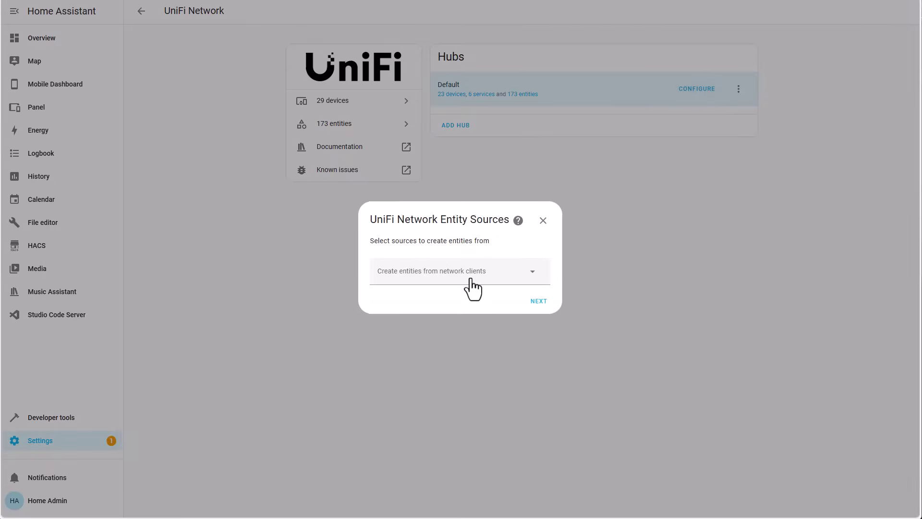
Tick network clients from the first unnamed one through Brother Printer, HAVM, Kitchen WLED and LXC-PLEX
click(473, 287)
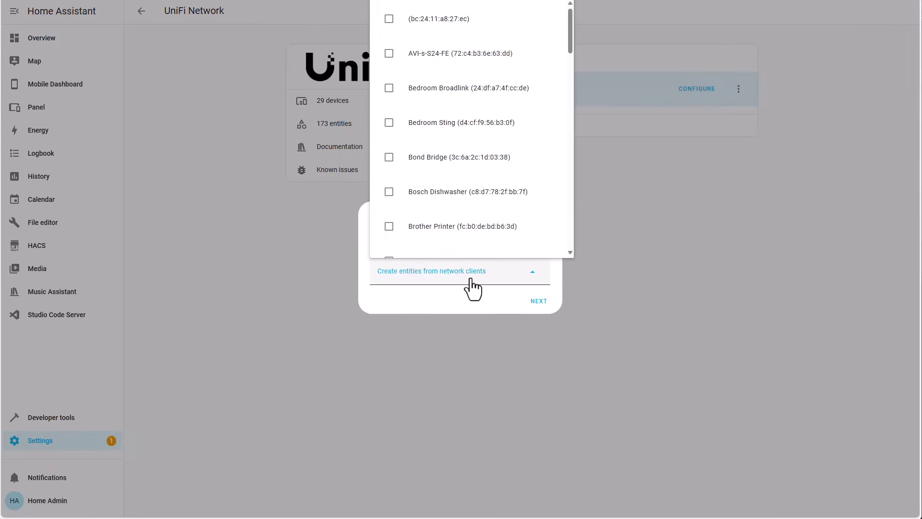
click(389, 19)
click(389, 54)
click(389, 88)
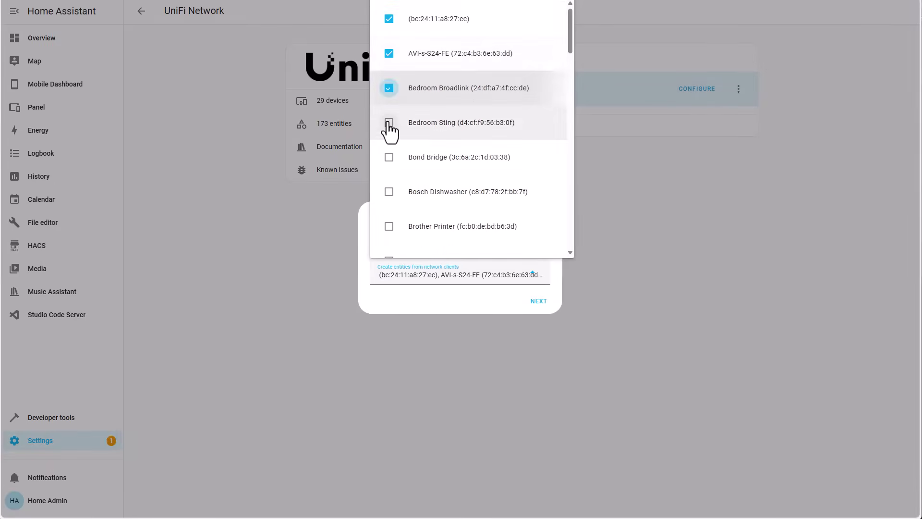
click(389, 122)
click(389, 157)
click(389, 191)
click(390, 226)
scroll(391, 219, down, 3)
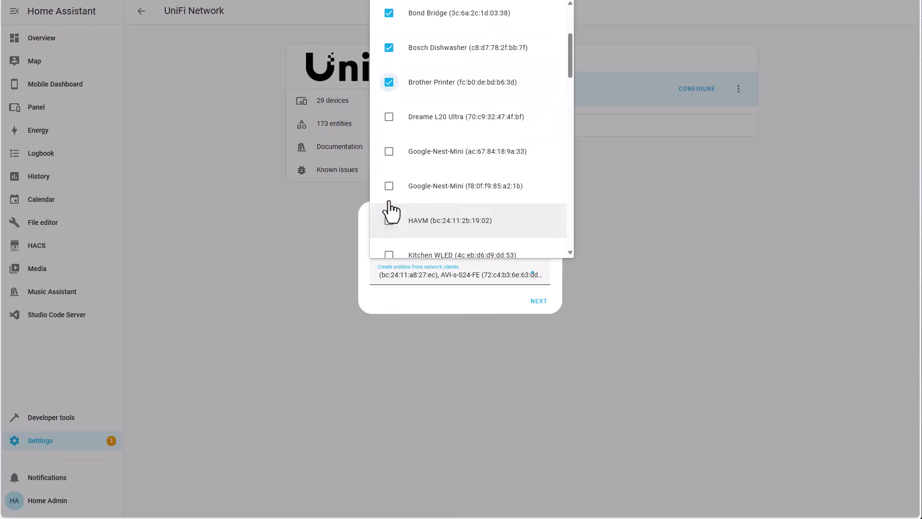
click(390, 211)
scroll(391, 221, down, 3)
click(392, 230)
Tick the remaining Living Room, MARS, PBS and WLED clients, then close the list
scroll(392, 192, down, 3)
click(391, 168)
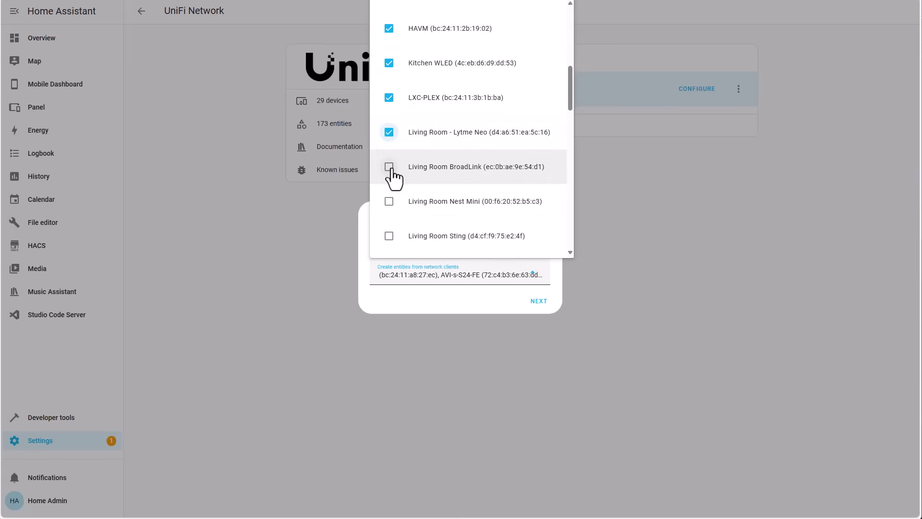
click(390, 202)
scroll(390, 203, down, 1)
click(390, 196)
click(390, 223)
scroll(390, 182, down, 2)
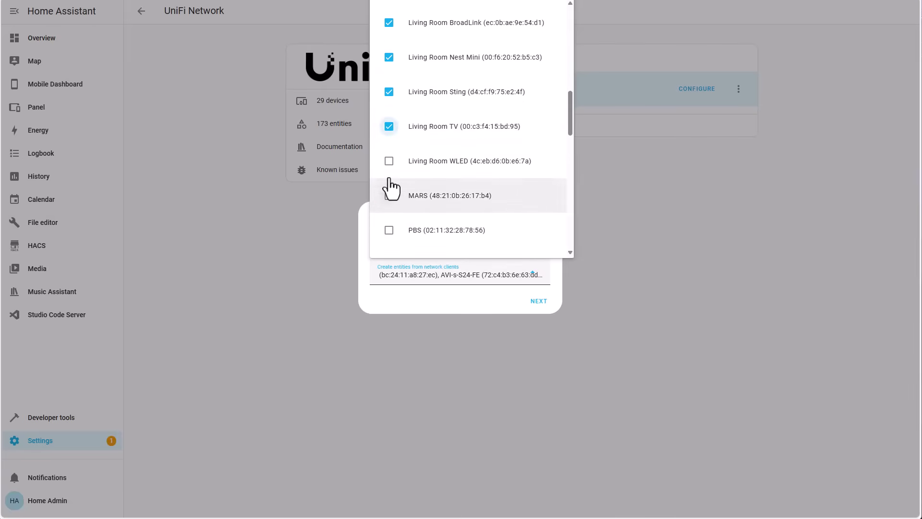
click(390, 163)
click(389, 195)
scroll(388, 202, down, 1)
click(389, 182)
click(390, 217)
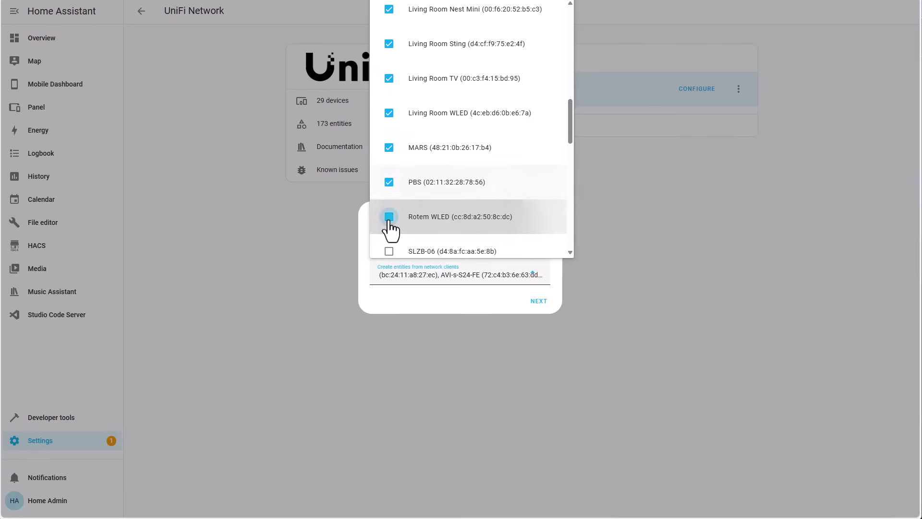
scroll(449, 235, down, 10)
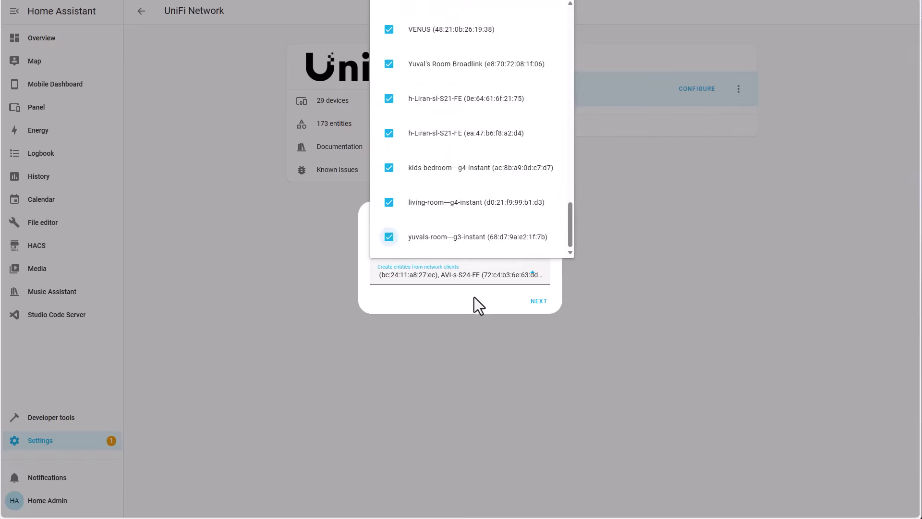
click(471, 308)
Track wireless clients on the IoT Lab, guest, C-3PO and R2-D2 SSIDs
click(536, 302)
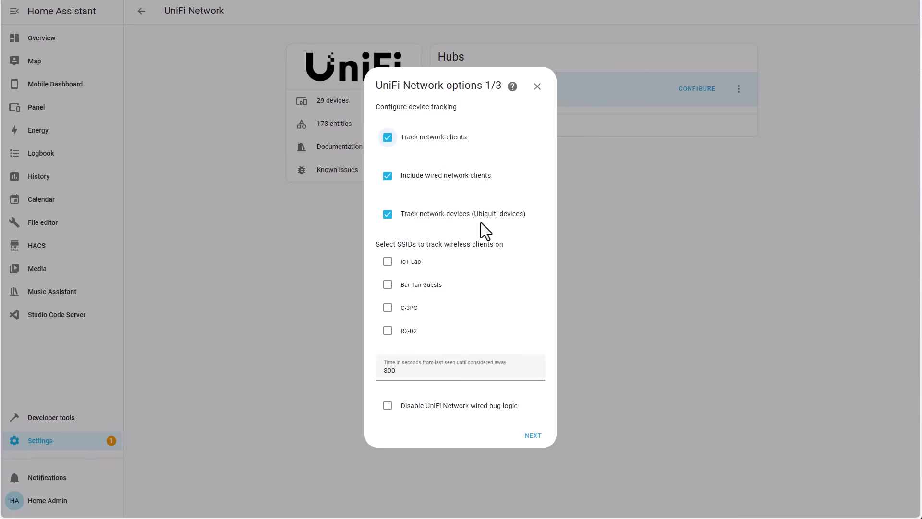
click(416, 263)
click(407, 285)
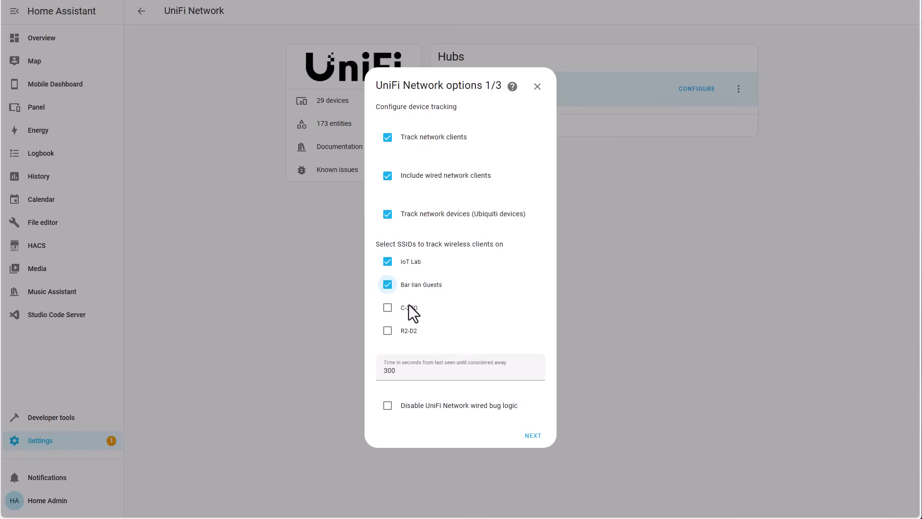
click(404, 307)
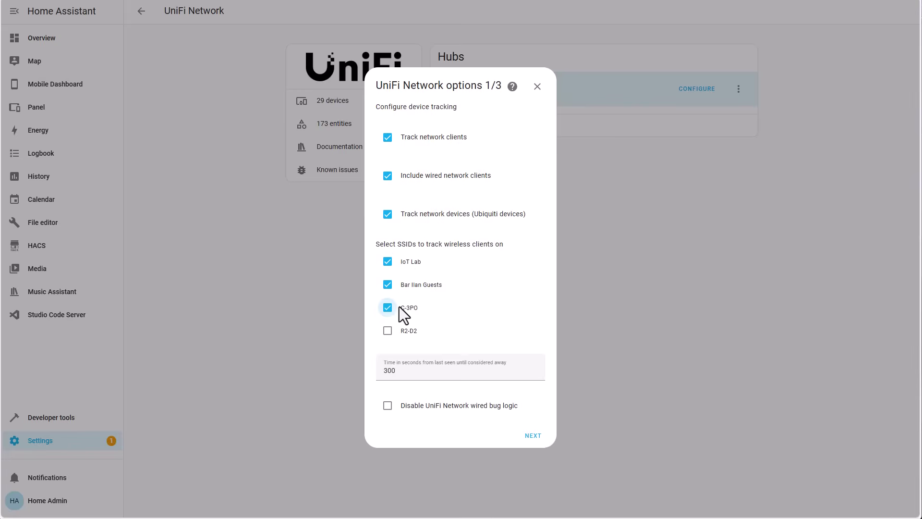
click(403, 333)
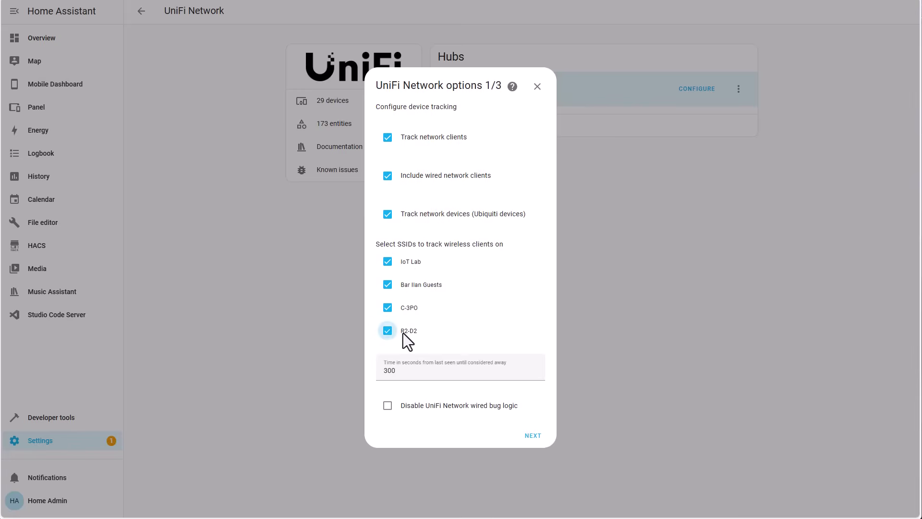
click(531, 437)
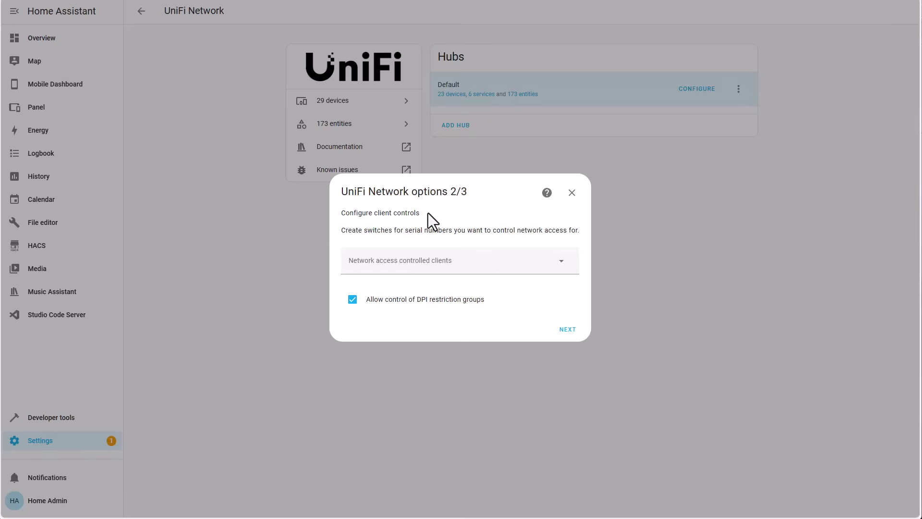
Add PBS, an unnamed client, MARS, SLZB-06 and Bosch Dishwasher to network access control
click(455, 266)
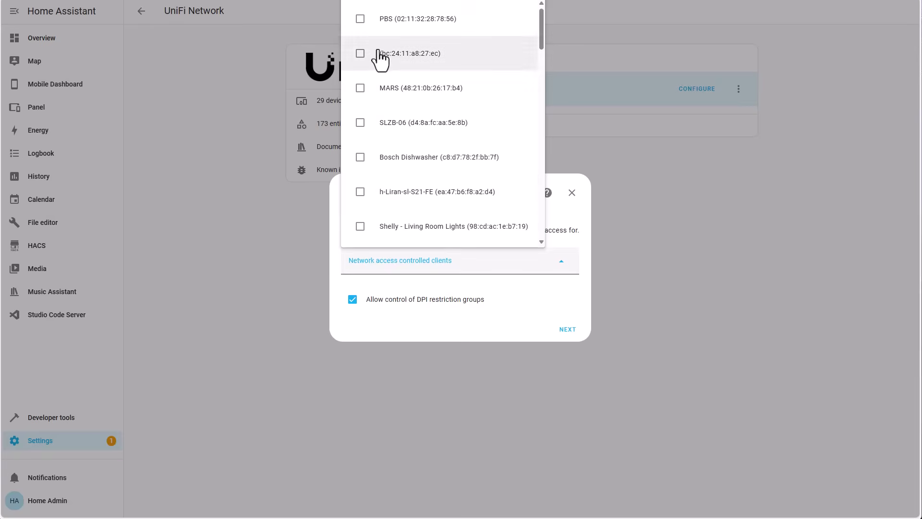
click(361, 19)
click(361, 53)
click(360, 88)
click(360, 123)
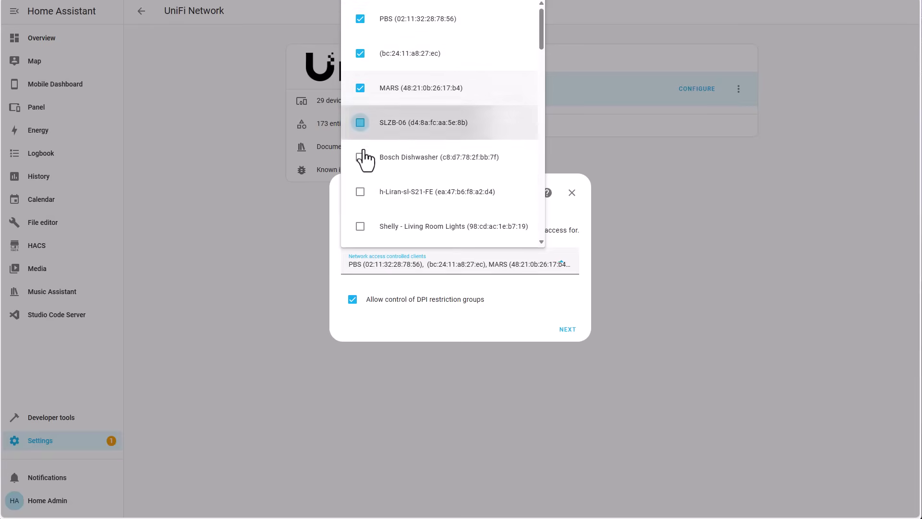
click(361, 157)
Also control phone clients, Shelly living room lights, access points, TLV-CORECA-SRV and Google-Nest-Mini
scroll(364, 183, down, 1)
click(361, 147)
click(360, 179)
scroll(363, 180, down, 1)
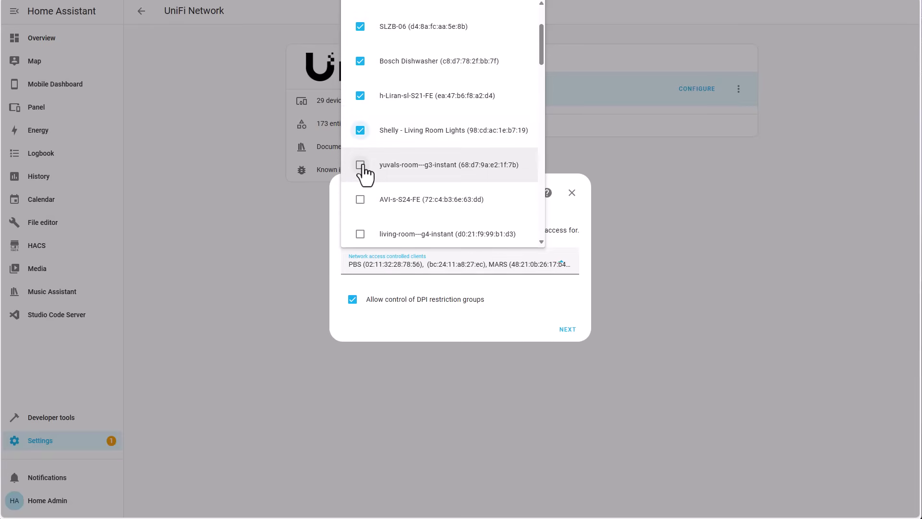
click(361, 165)
click(361, 201)
scroll(362, 206, down, 2)
click(361, 154)
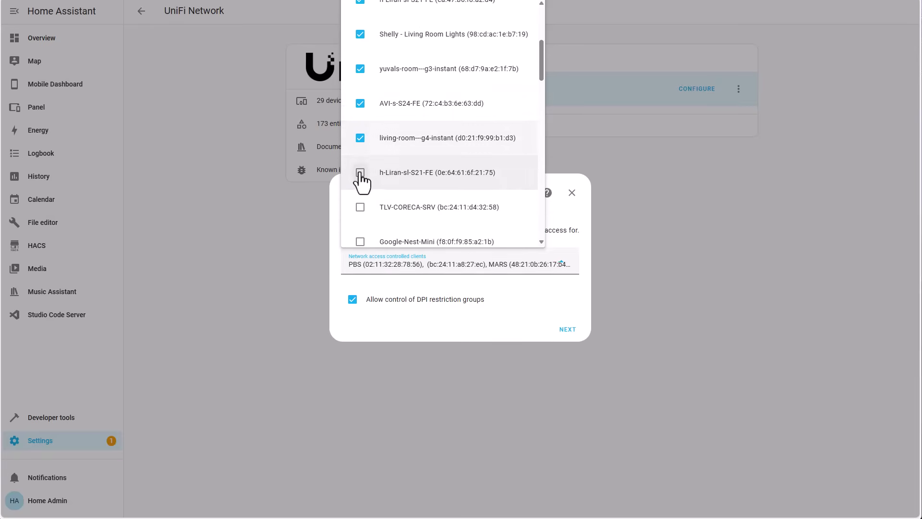
click(361, 173)
click(361, 207)
scroll(362, 201, down, 3)
click(361, 146)
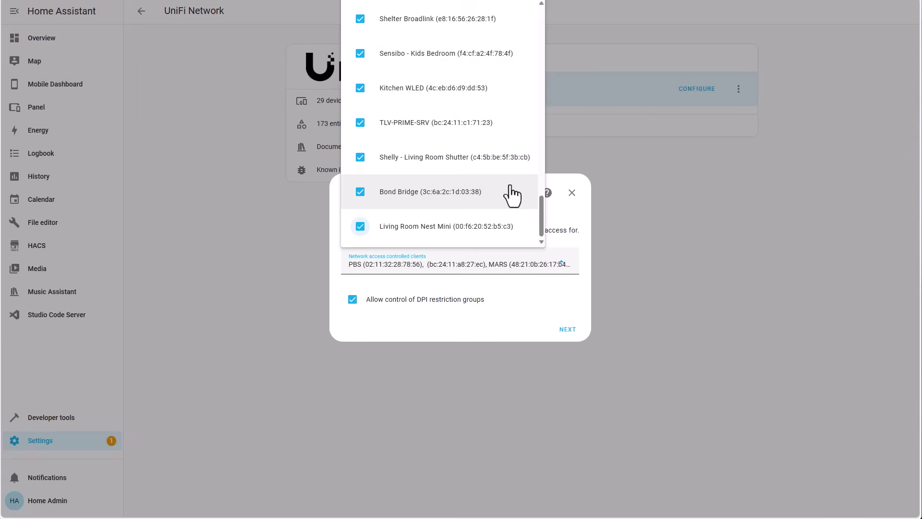
Enable uptime sensors for network clients on the final page and submit the UniFi options
click(563, 330)
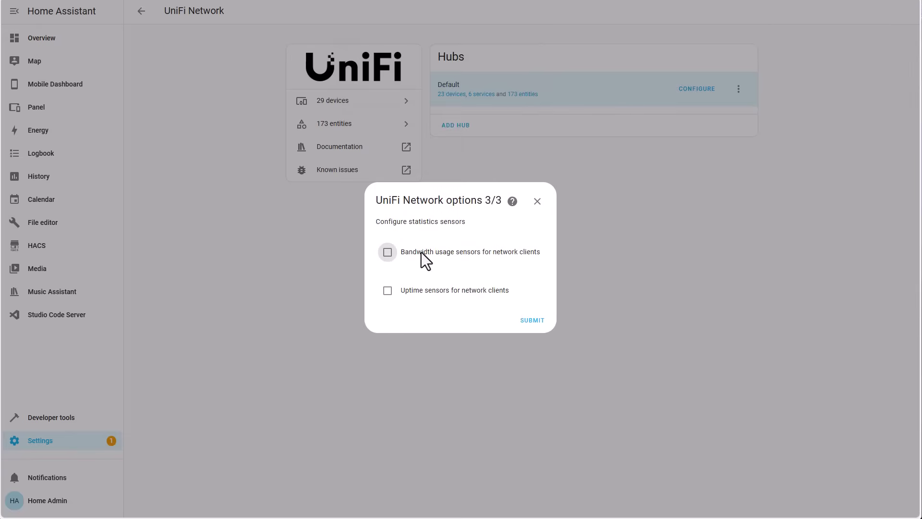
click(413, 295)
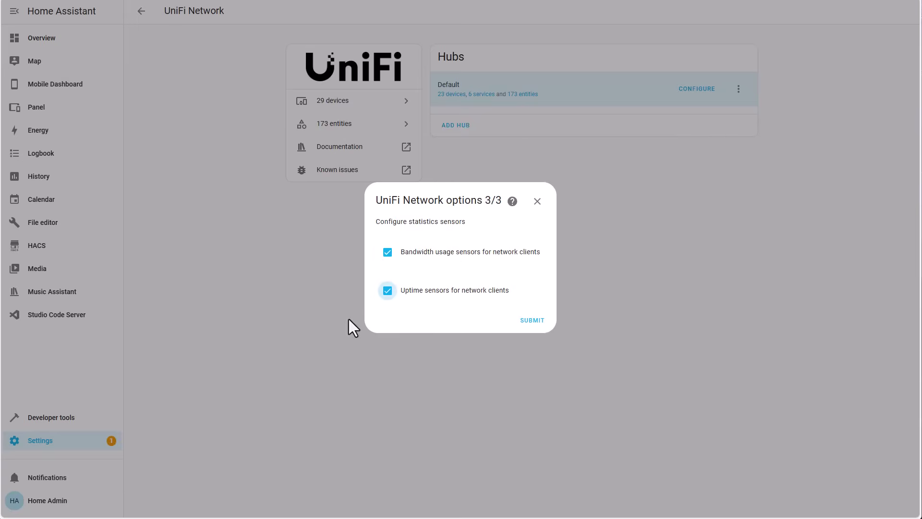
click(530, 323)
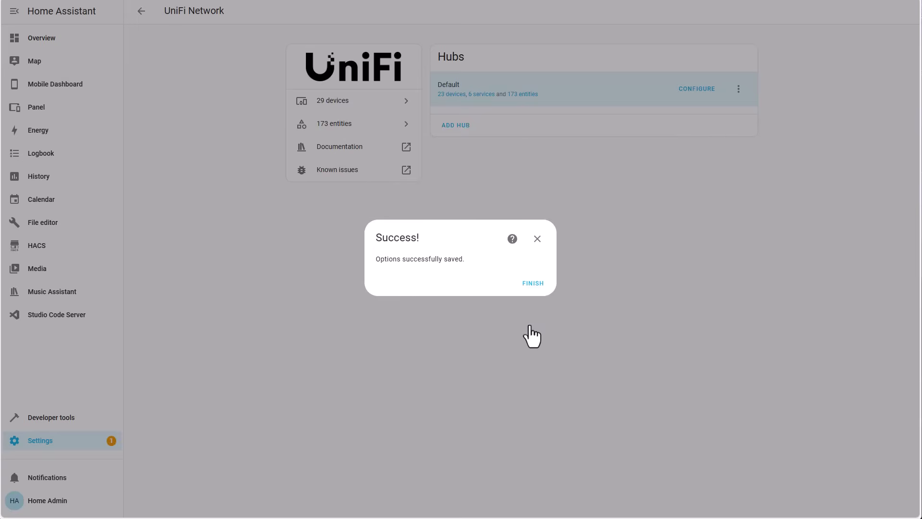
click(534, 283)
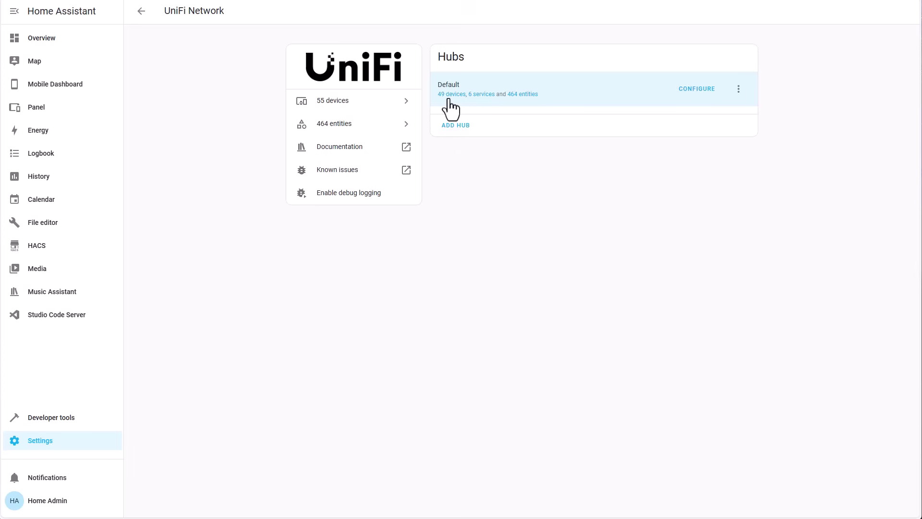
click(450, 95)
click(295, 106)
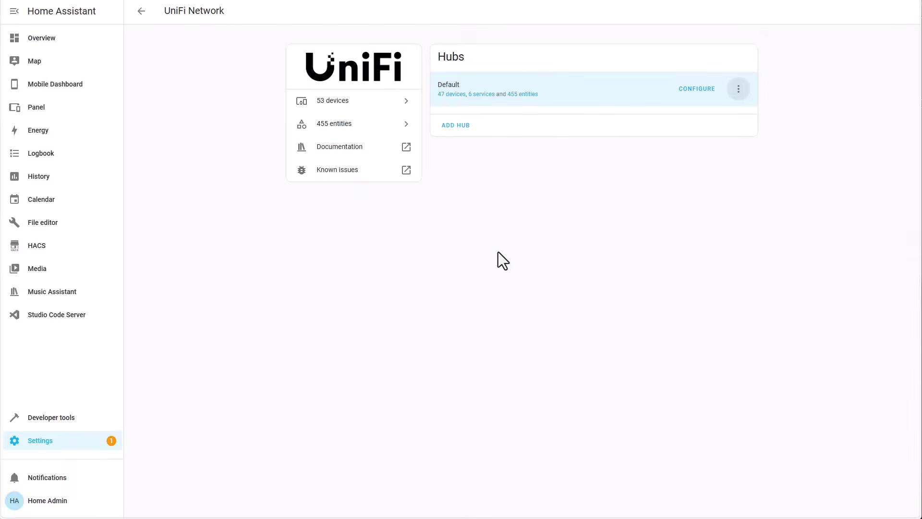
Open the second UniFi Network device page from the hub's devices list
click(452, 95)
scroll(281, 322, down, 20)
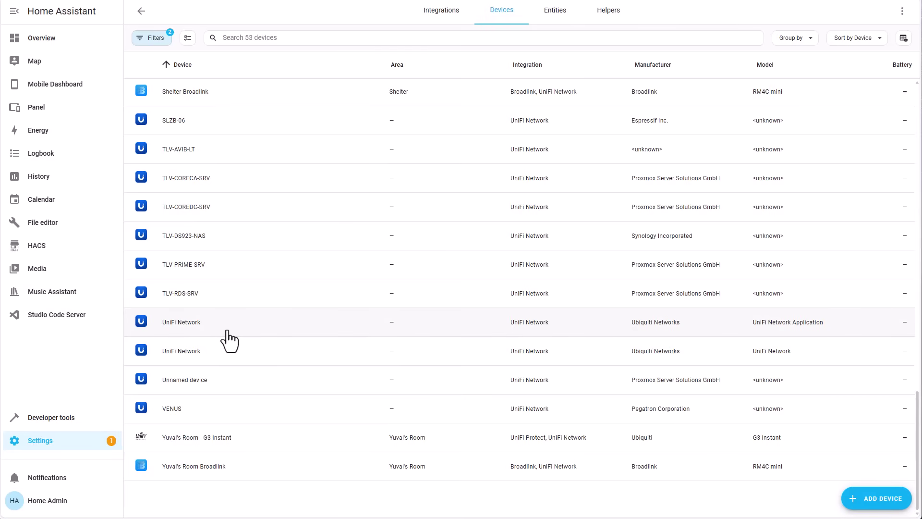
click(217, 330)
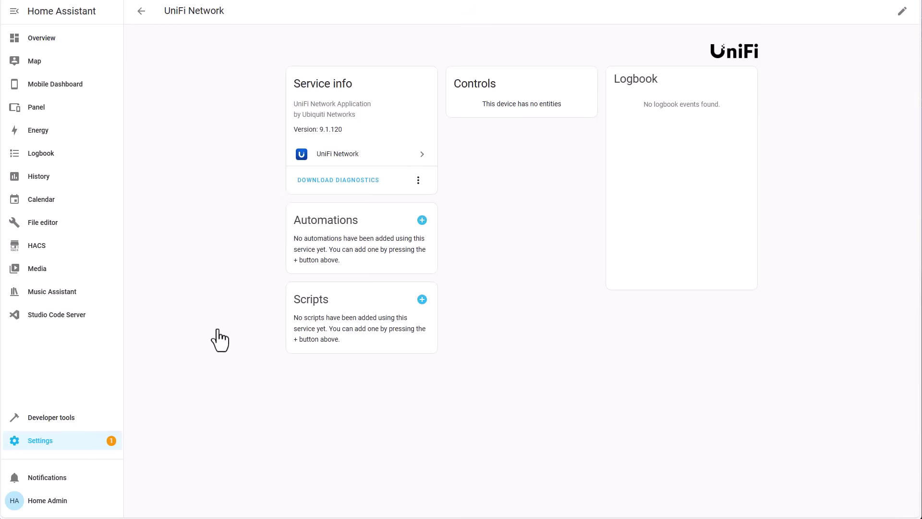
click(141, 10)
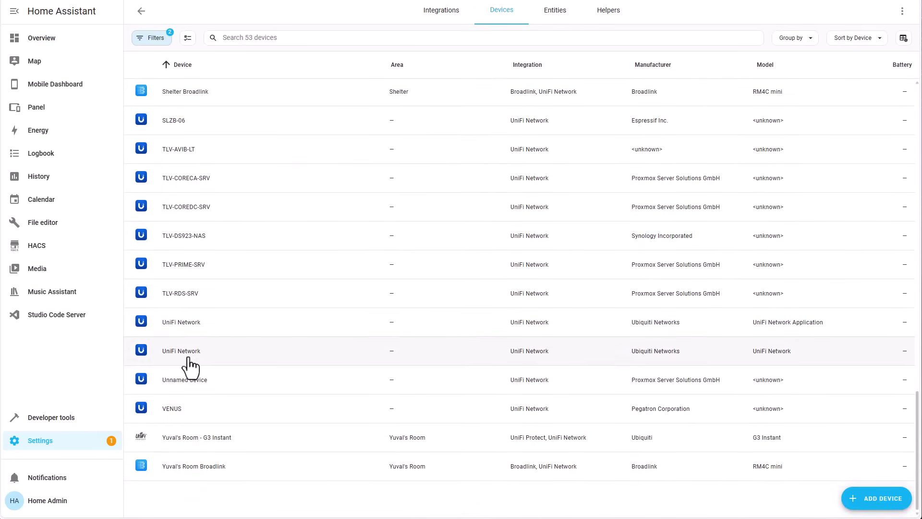
click(188, 358)
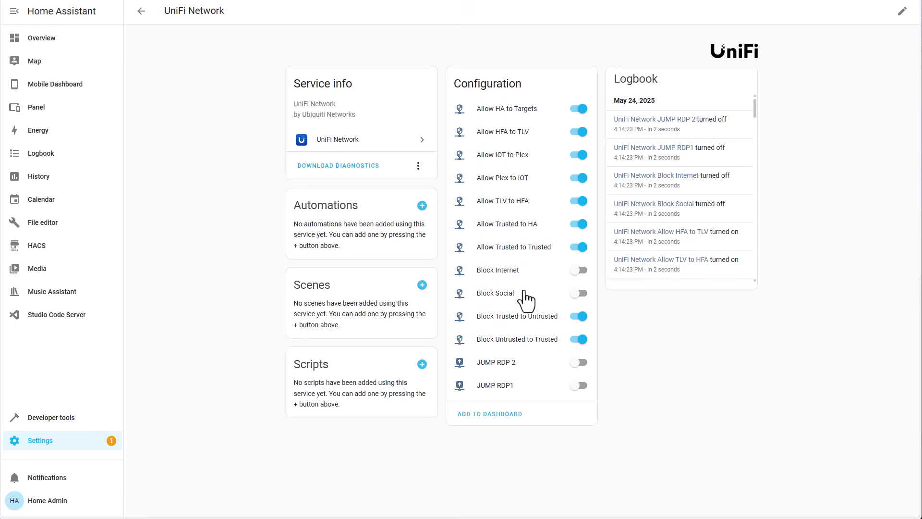
Rename the UniFi Network device to 'UniFi Firewall Rules', including its entity IDs
click(902, 11)
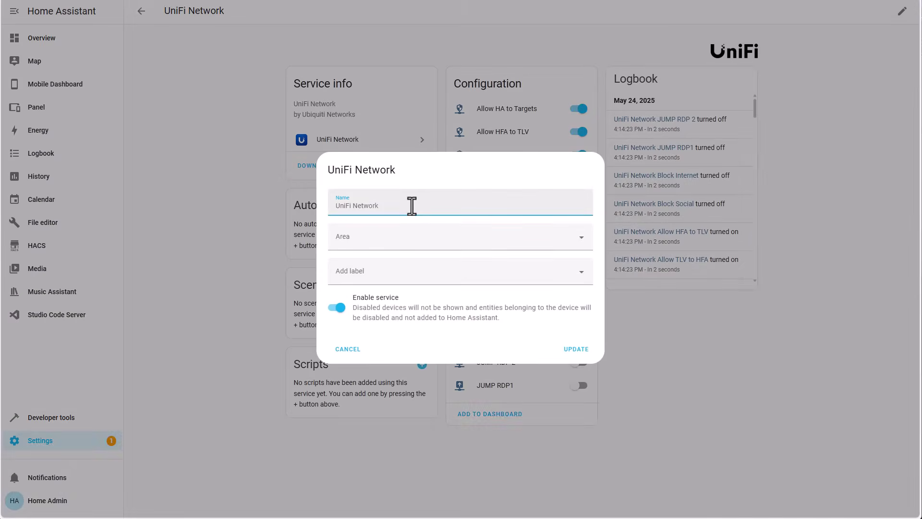
key(ctrl+a)
text(UniFi Firewall Rules)
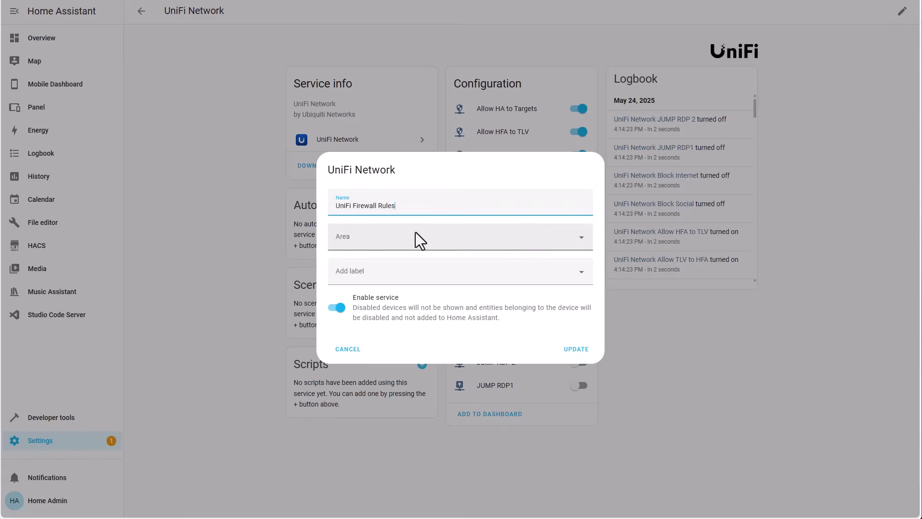
click(575, 349)
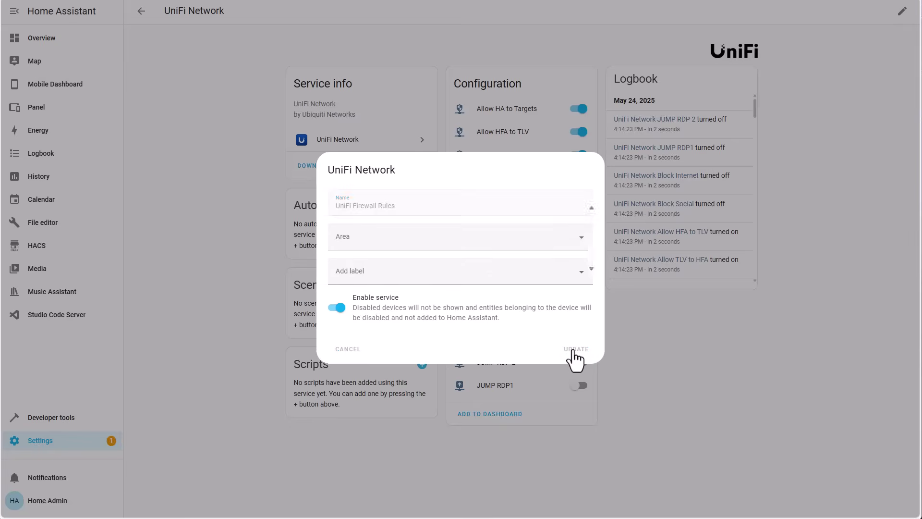
click(563, 315)
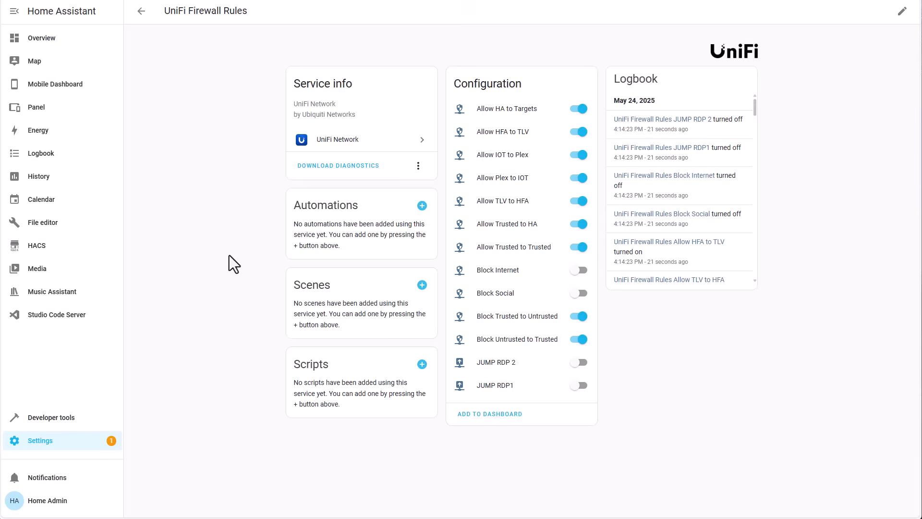
Start a new empty automation from Settings > Automations
click(66, 441)
click(421, 210)
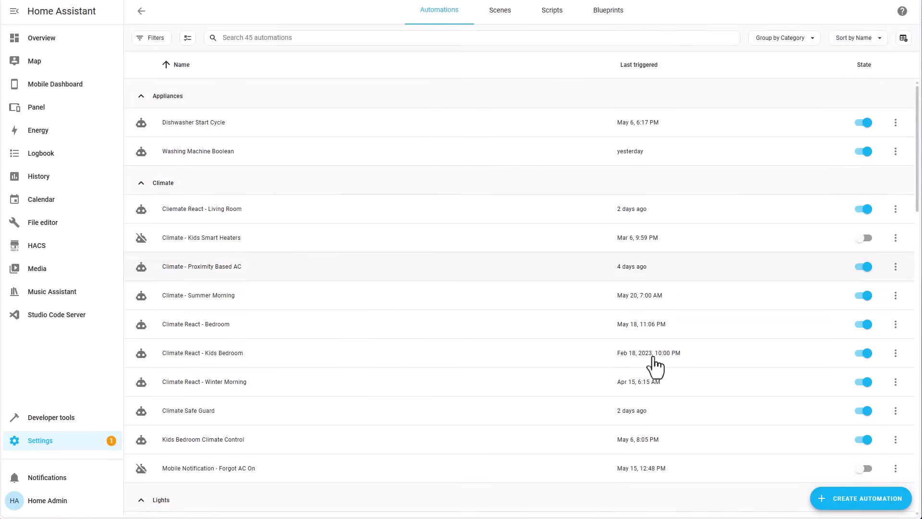
click(847, 503)
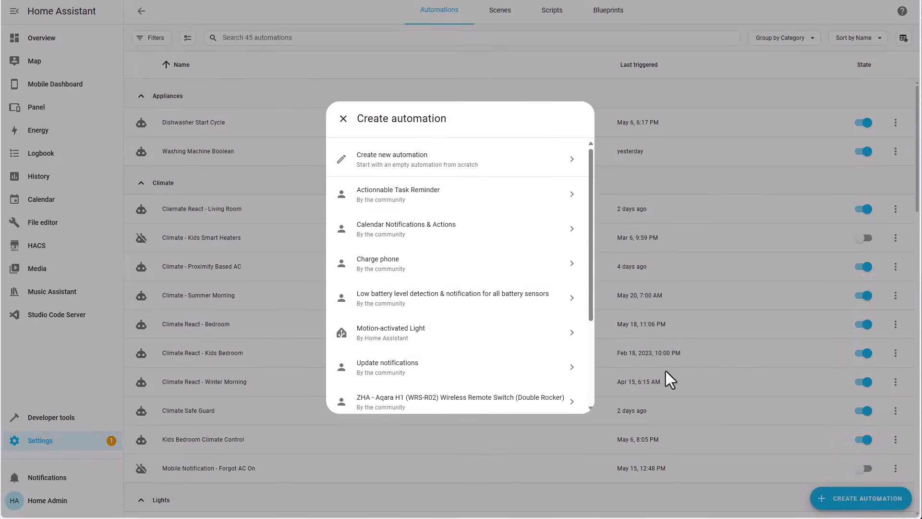
click(405, 174)
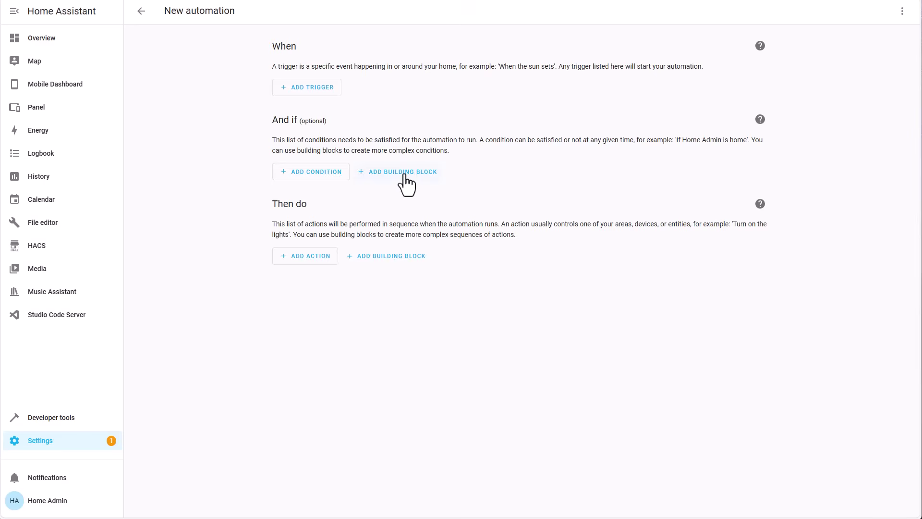
Add a device trigger for Shelter Presence Sensor becoming occupied
click(284, 96)
click(390, 235)
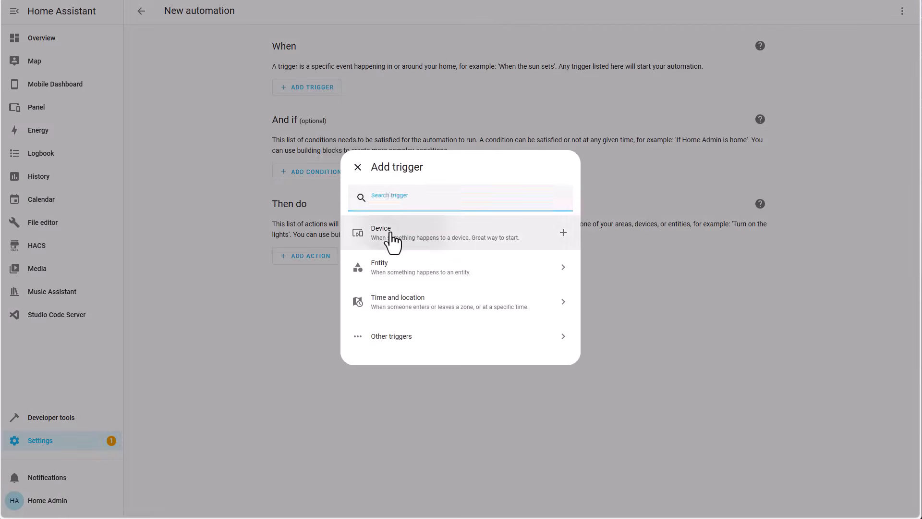
click(373, 111)
text(presensew)
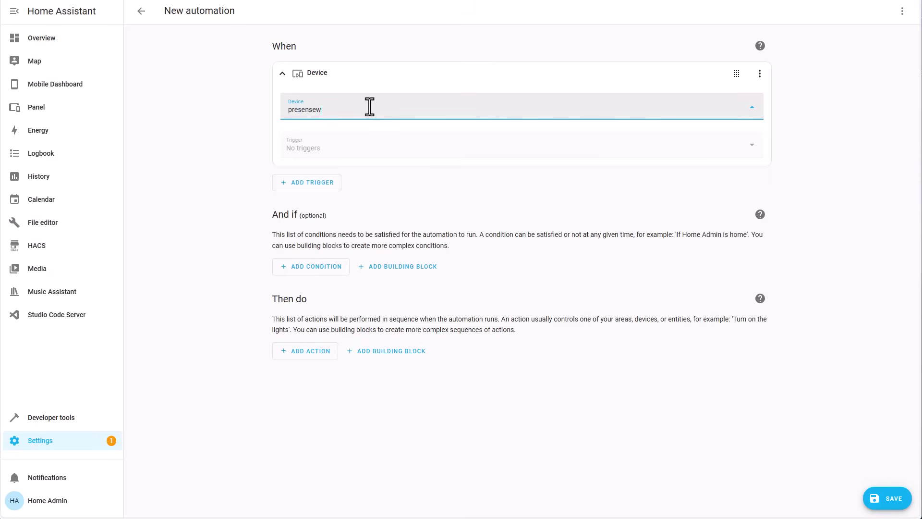
key(BackSpace)
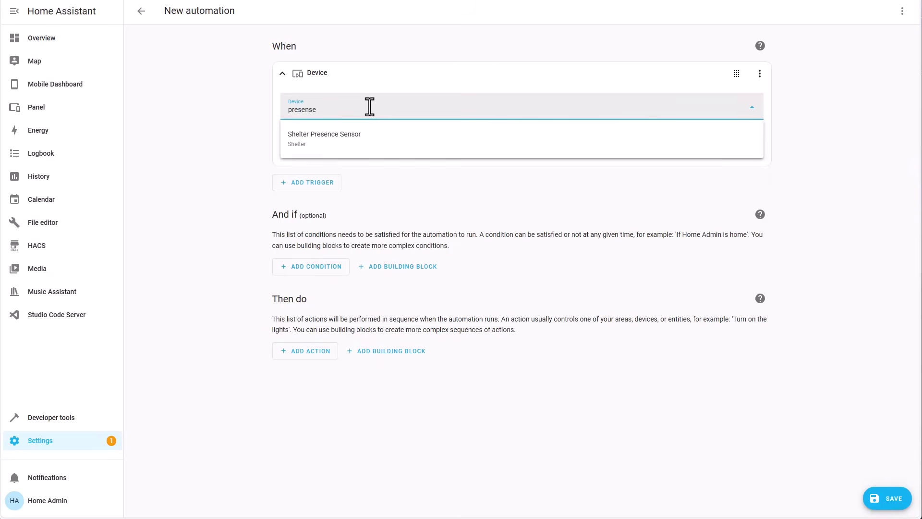
click(358, 144)
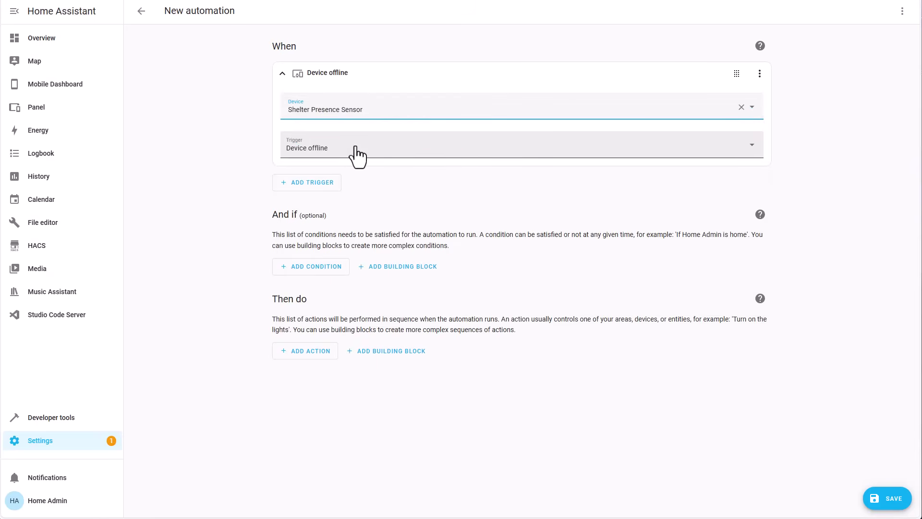
click(357, 152)
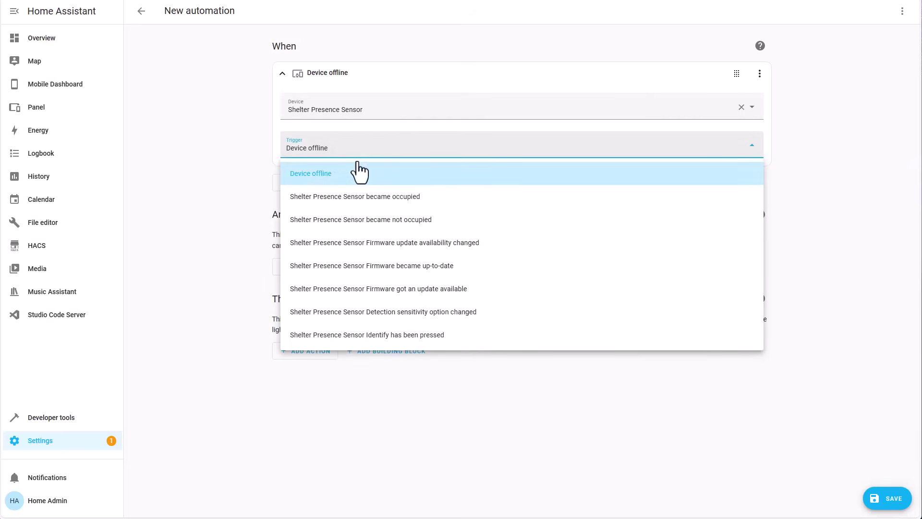
click(365, 198)
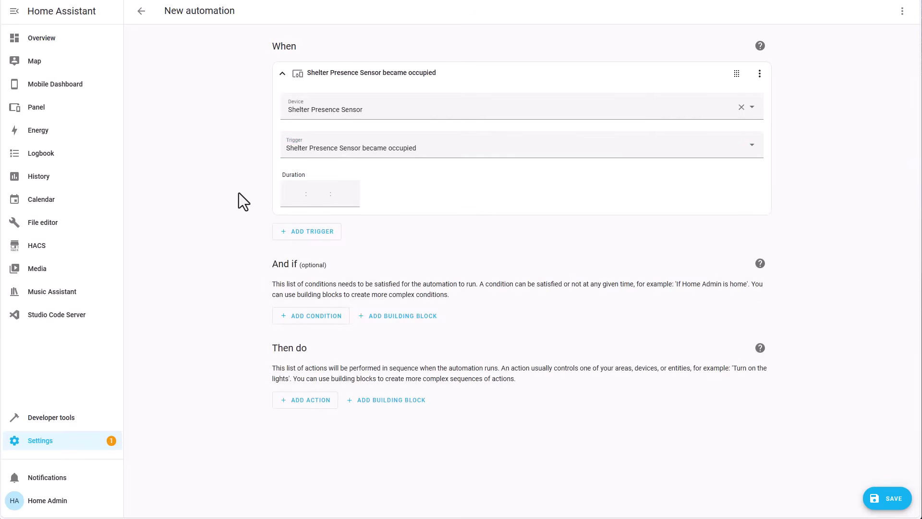
Add a time condition that starts after 8:00 PM
click(305, 315)
click(371, 292)
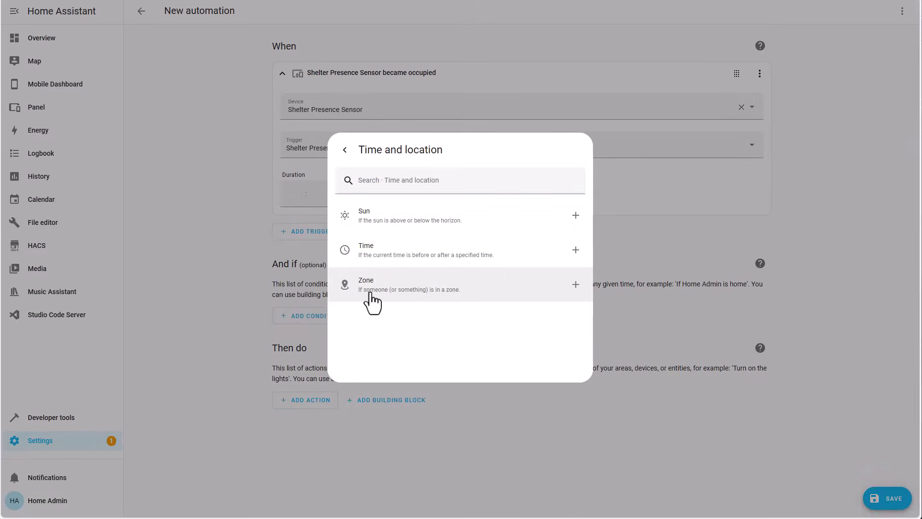
click(372, 262)
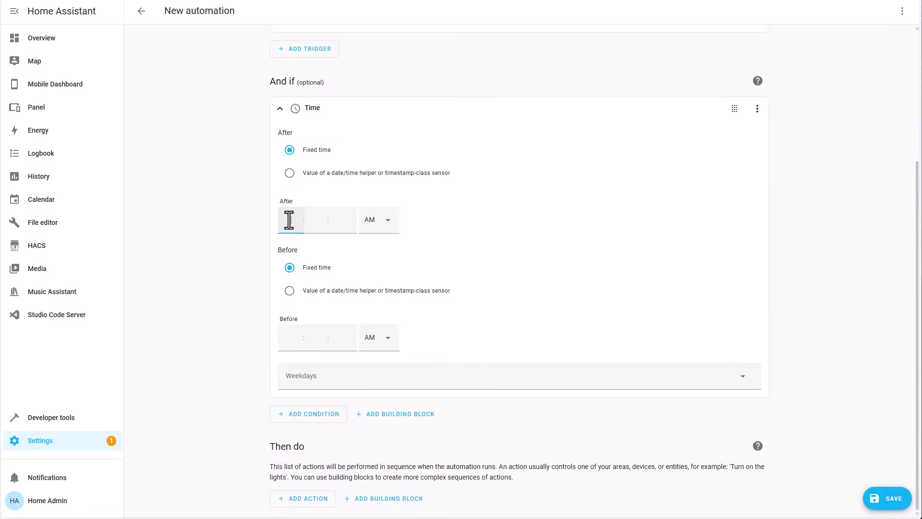
text(8)
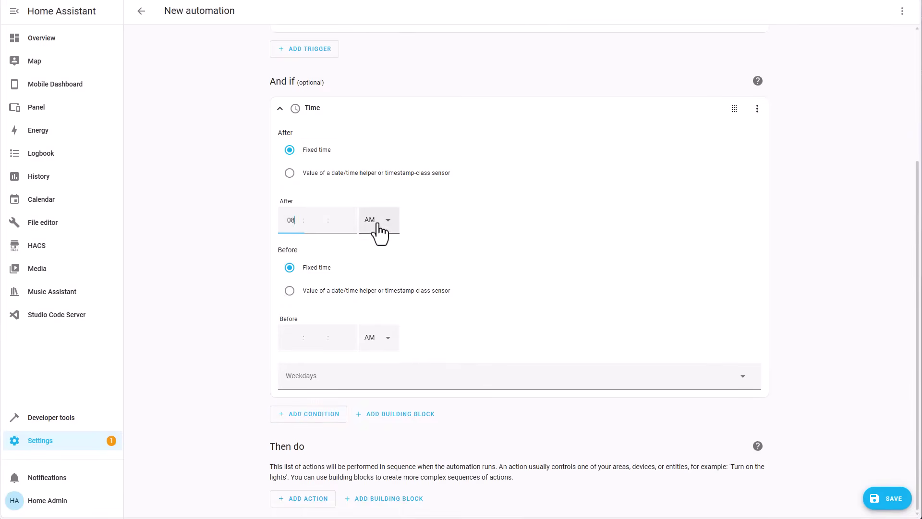
click(377, 231)
click(391, 273)
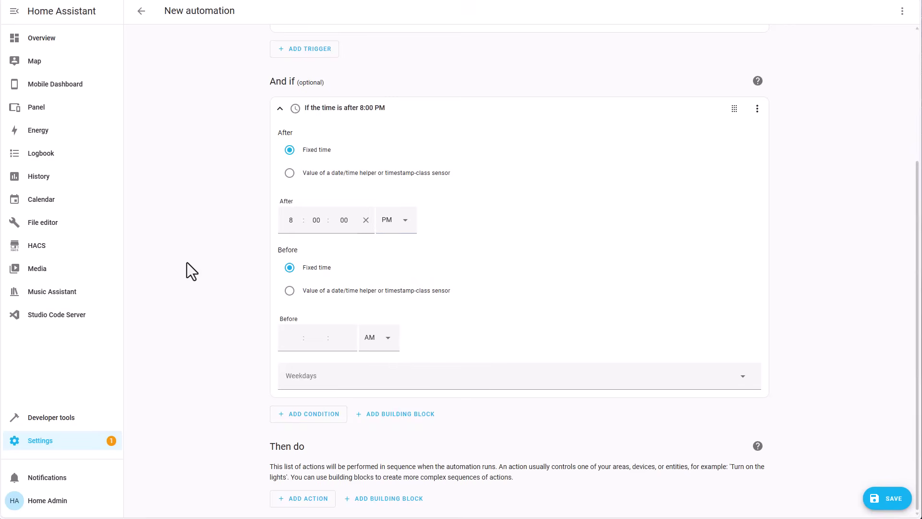
Add a device action turning on UniFi Firewall Rules Block Social
click(292, 501)
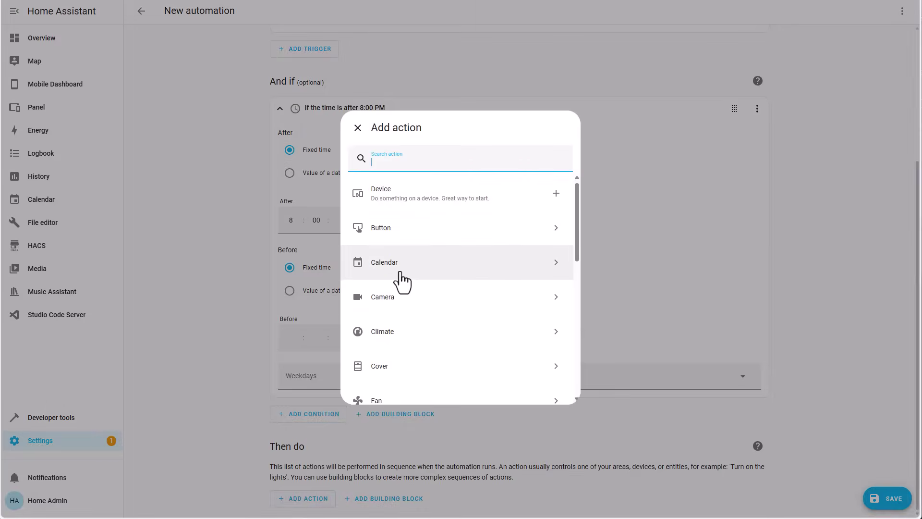
click(389, 207)
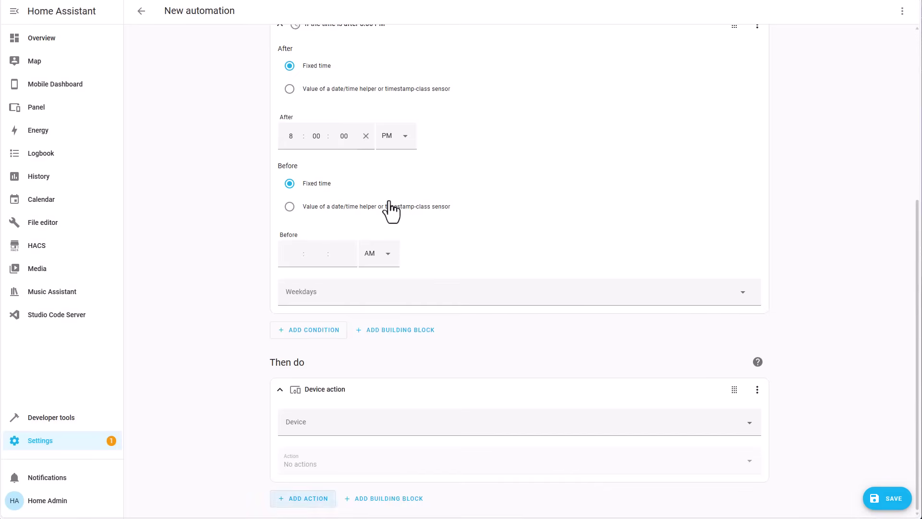
click(359, 422)
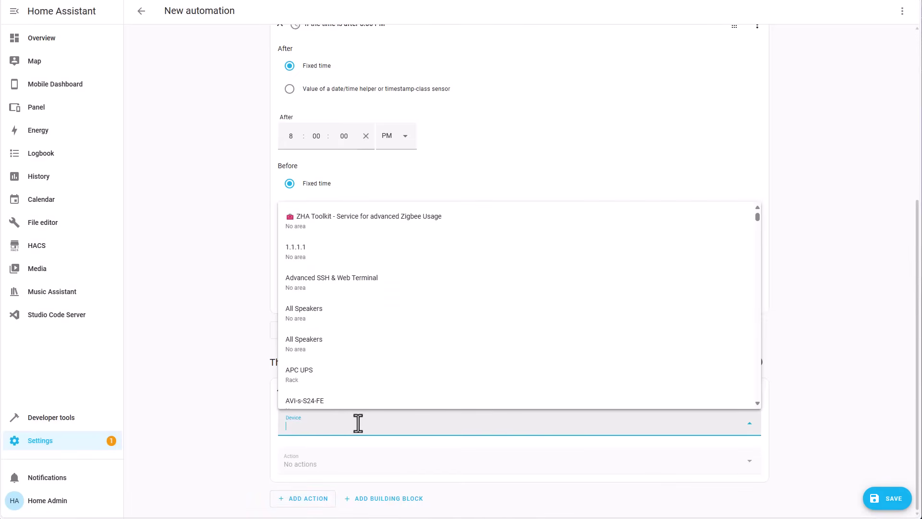
text(unifi)
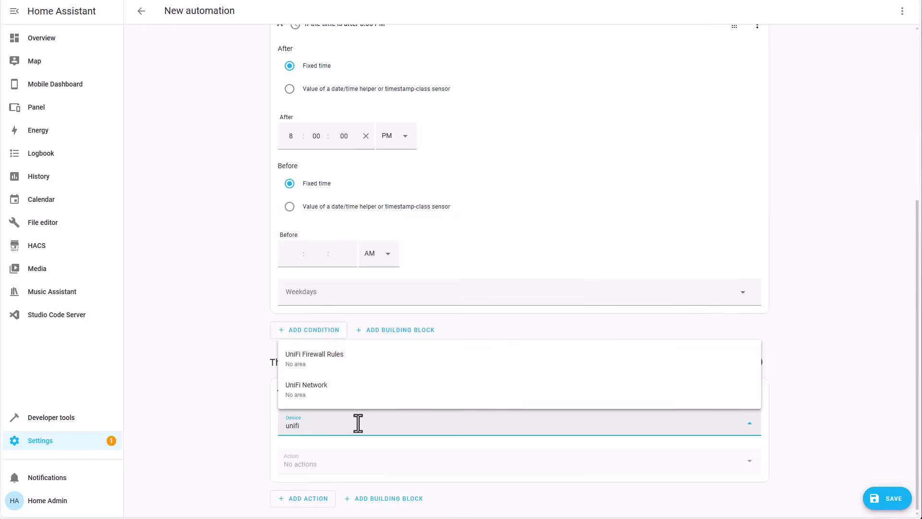
text( fire)
click(349, 406)
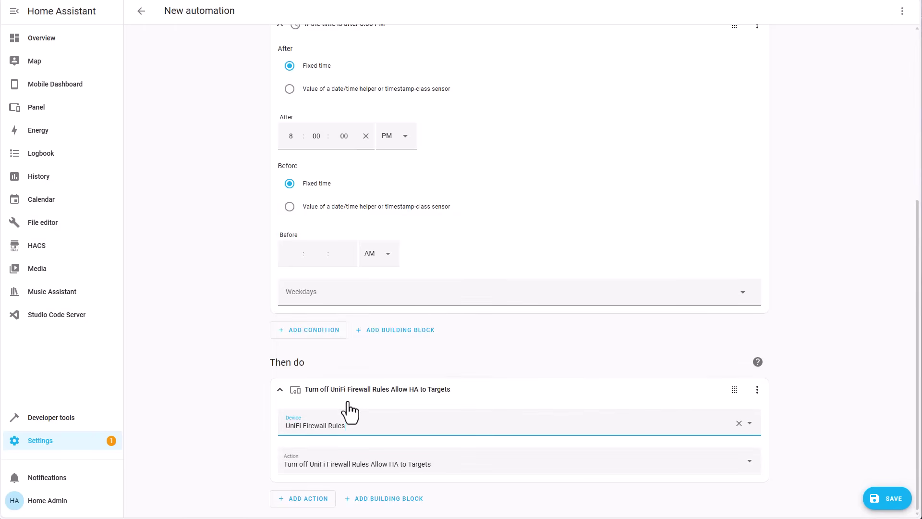
click(327, 467)
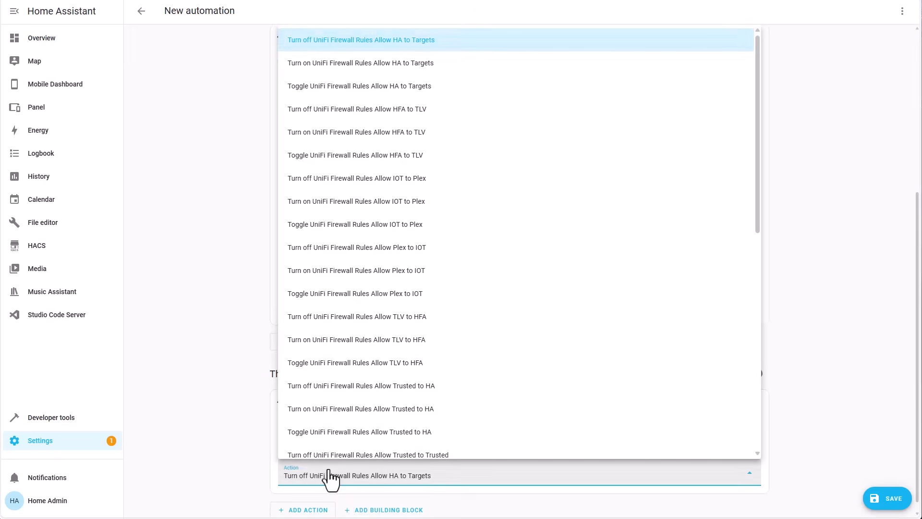
scroll(366, 404, down, 10)
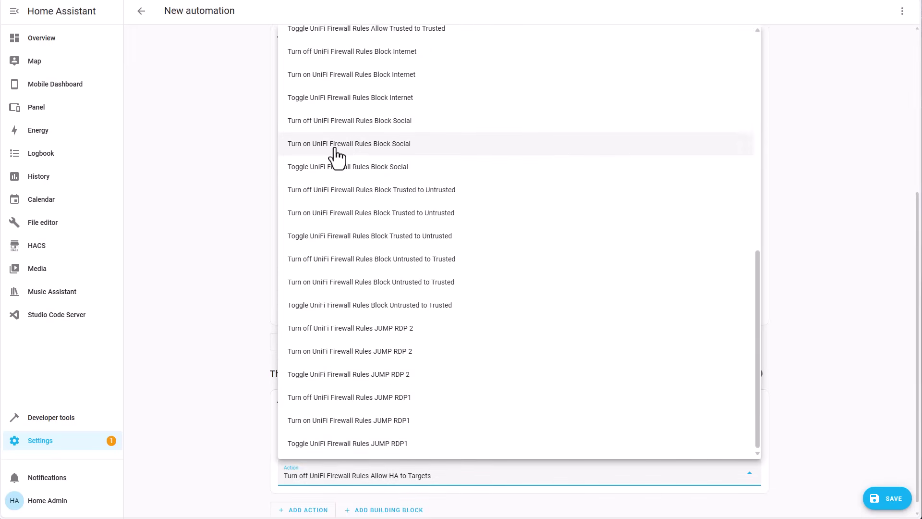
click(383, 149)
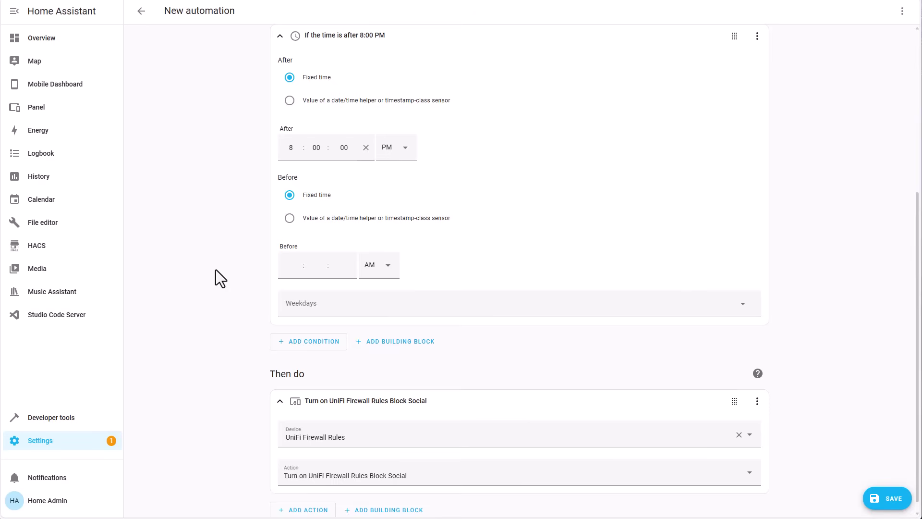
scroll(215, 269, down, 1)
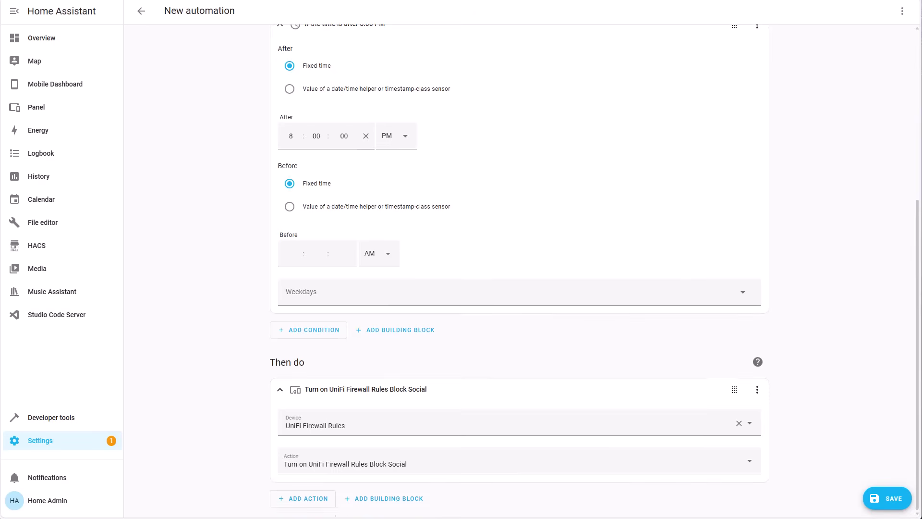
Add a wait-for-time-to-pass delay of 8 minutes after the Block Social action
click(368, 504)
text(wa)
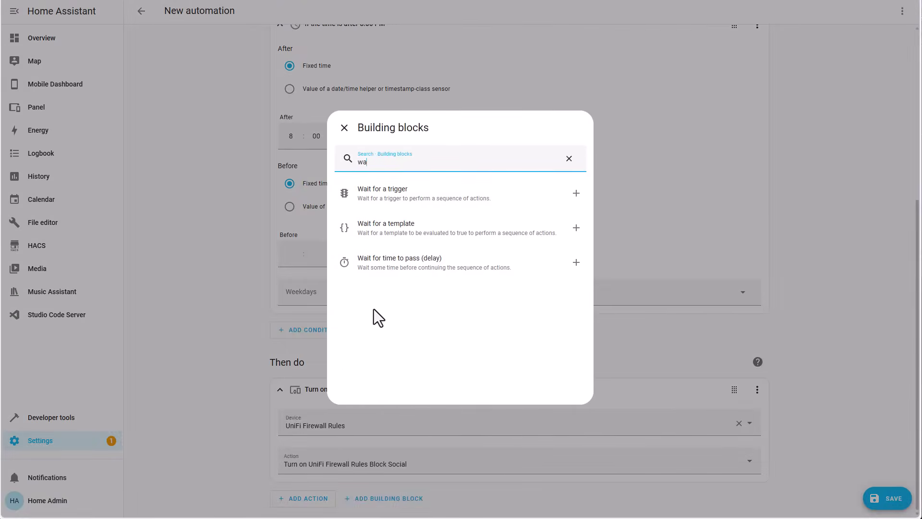
click(383, 265)
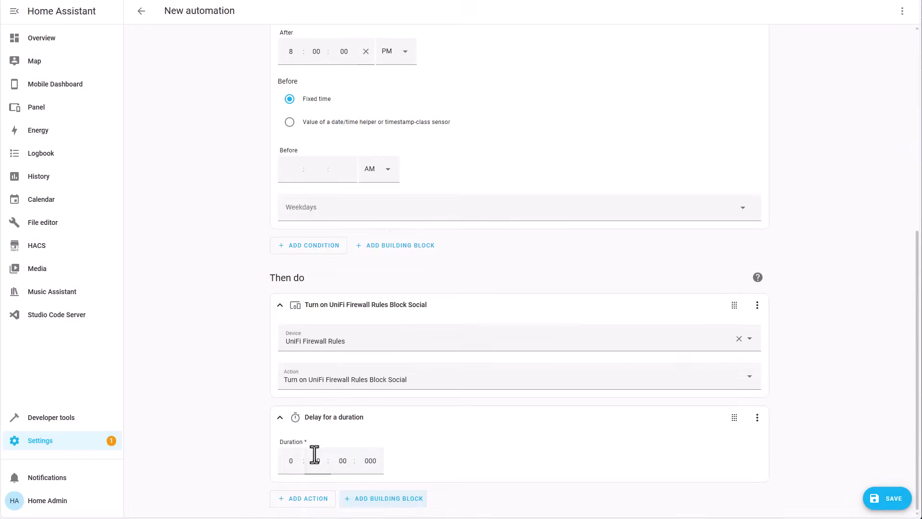
click(312, 460)
text(8)
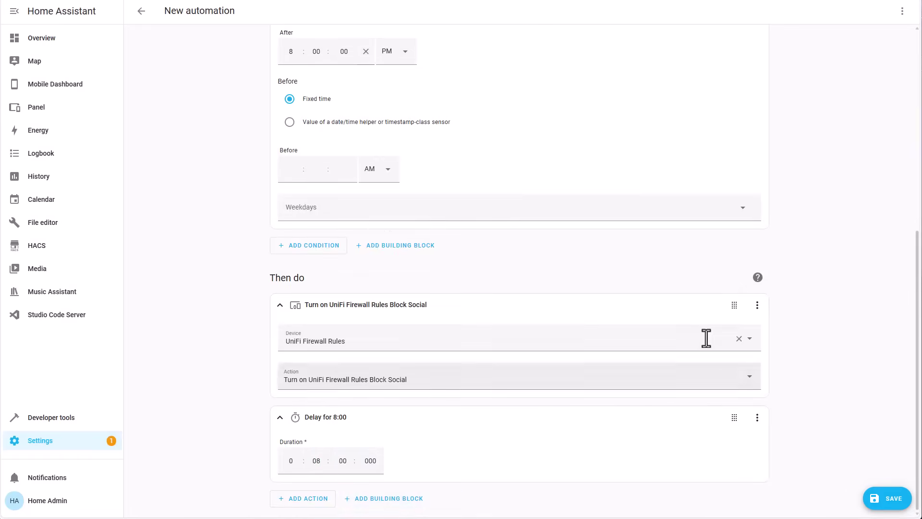
Duplicate the Block Social action and change the copy to turn Block Social off
click(763, 312)
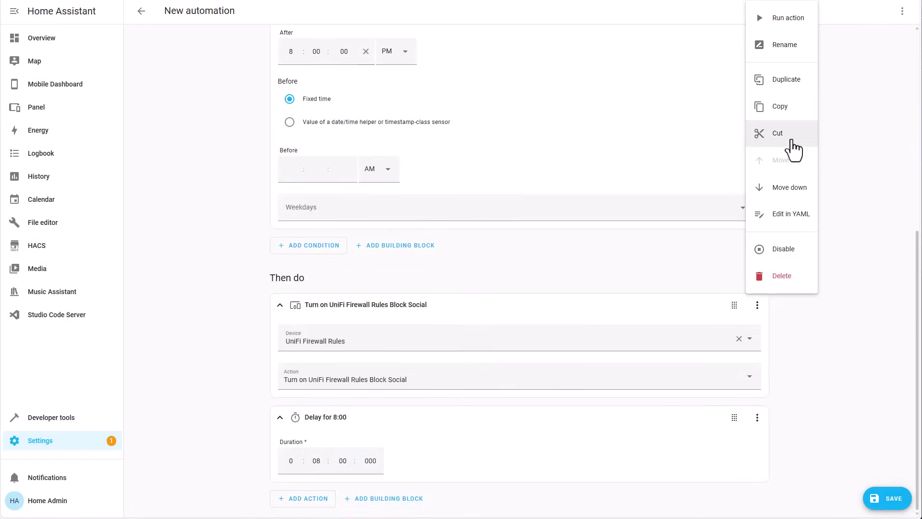
click(787, 102)
scroll(431, 400, down, 3)
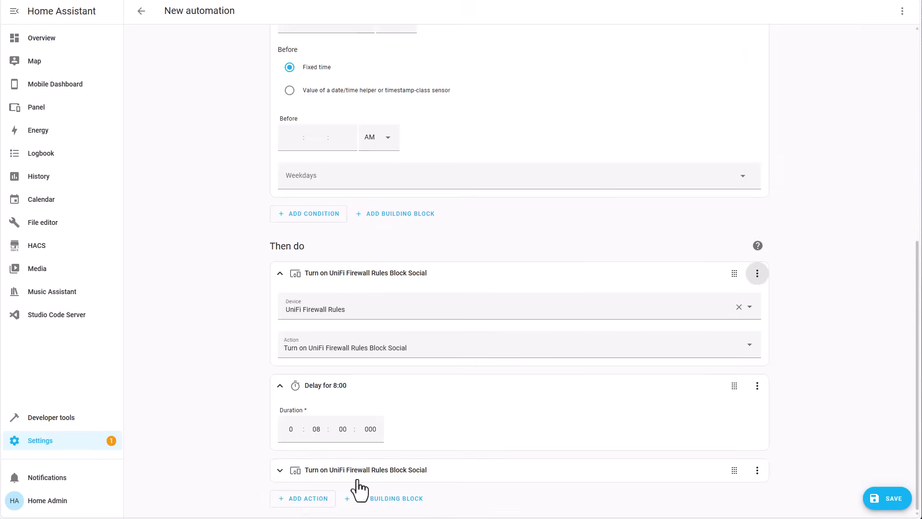
click(361, 472)
scroll(359, 483, down, 2)
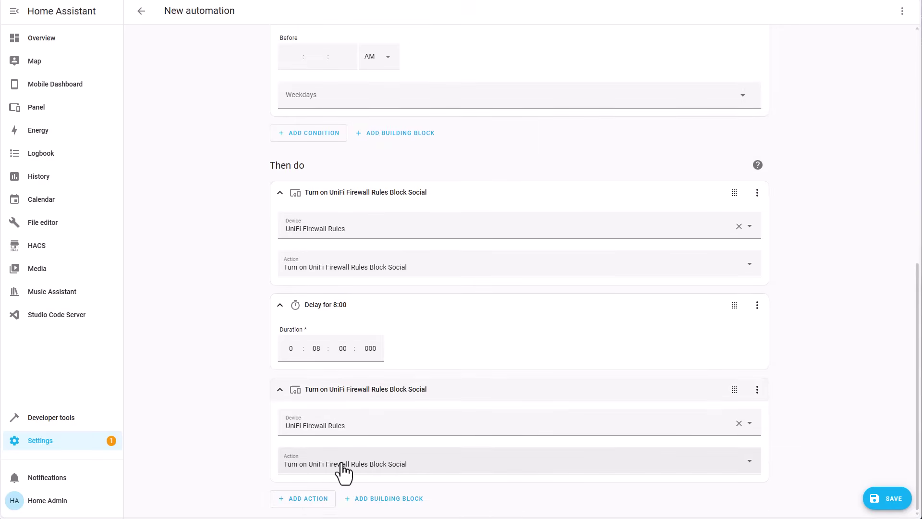
click(342, 468)
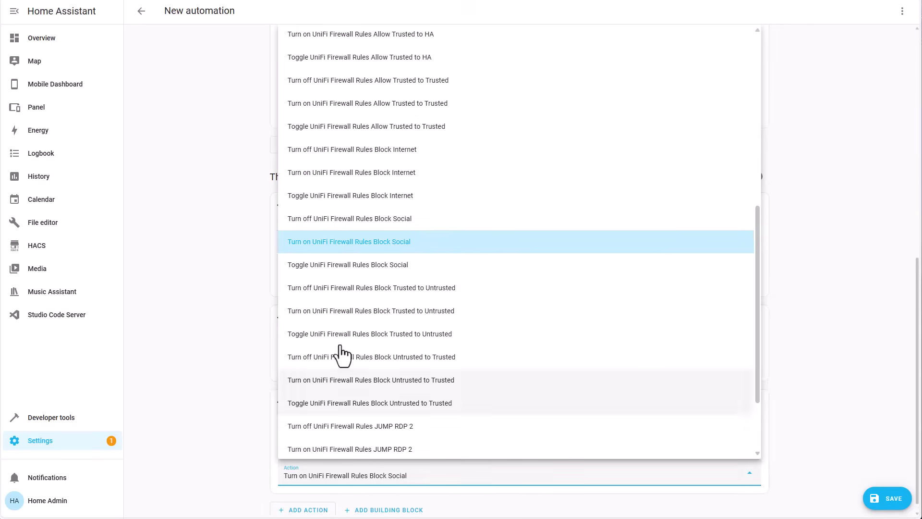
click(336, 220)
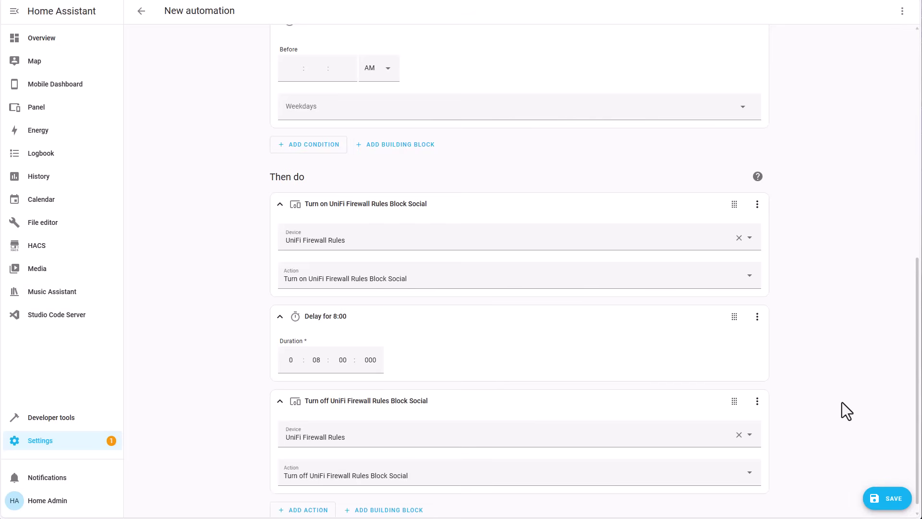
Delete the turn-off action, the turn-on action and the delay step
click(758, 401)
click(773, 377)
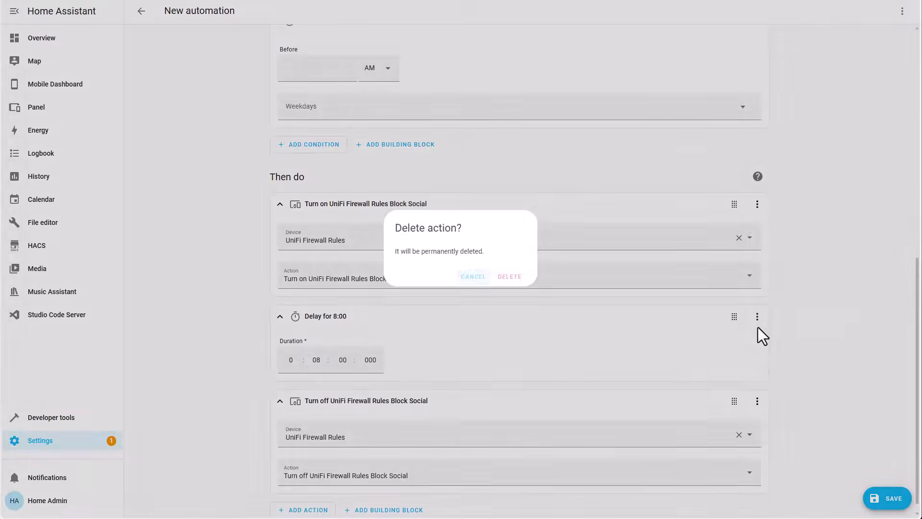
click(500, 284)
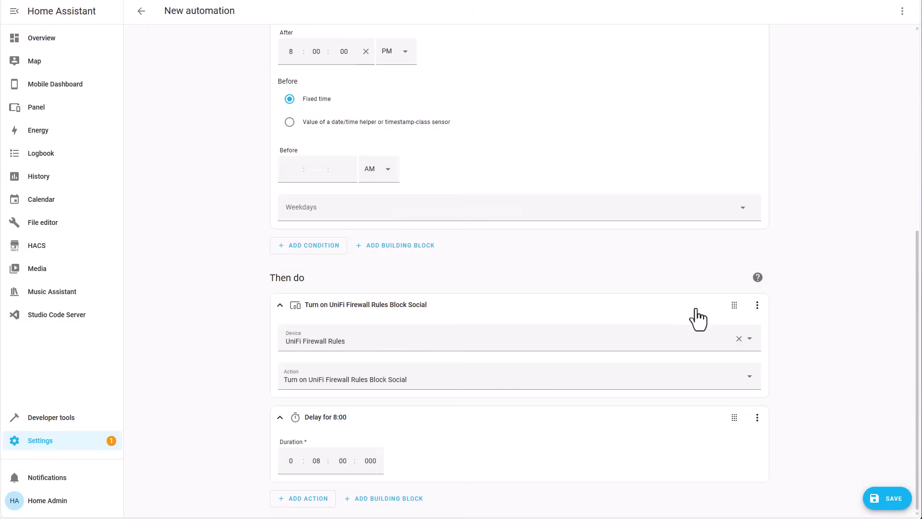
click(758, 305)
click(775, 276)
click(509, 278)
click(757, 418)
click(780, 387)
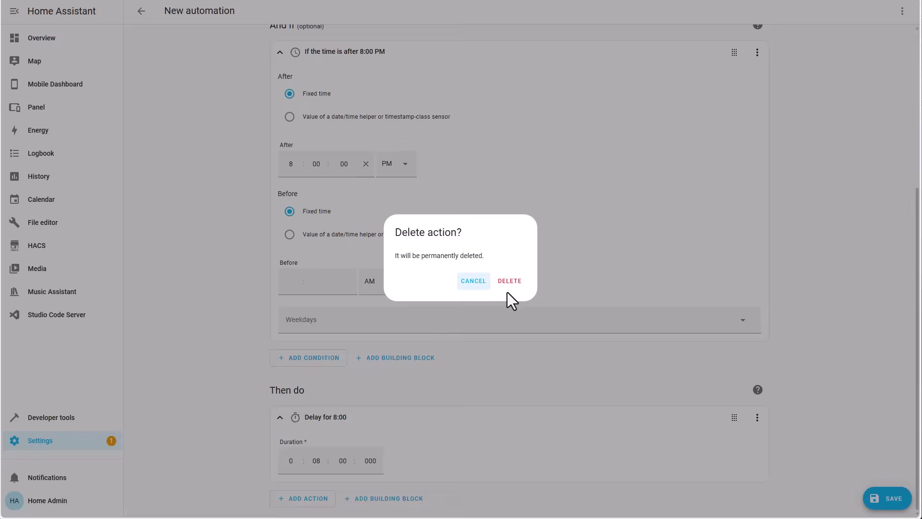
click(510, 279)
Delete the time condition and the presence sensor trigger
click(758, 109)
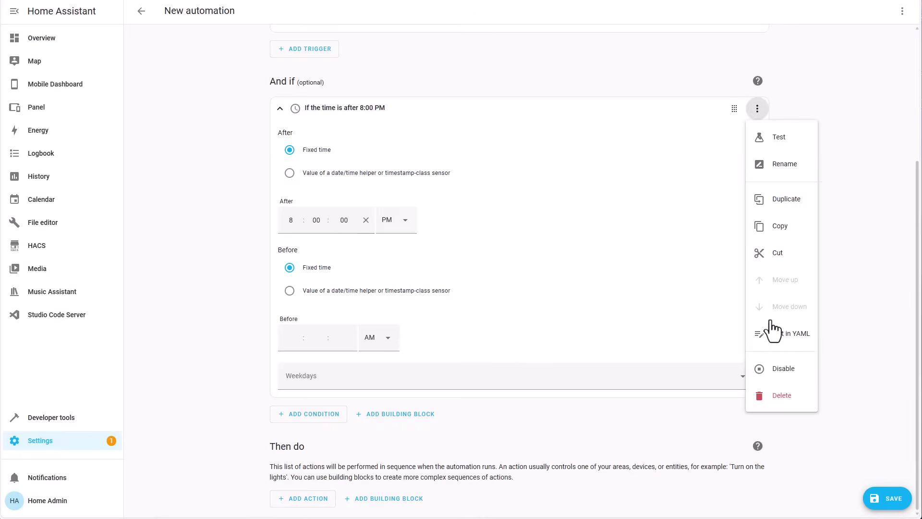
click(778, 394)
click(509, 280)
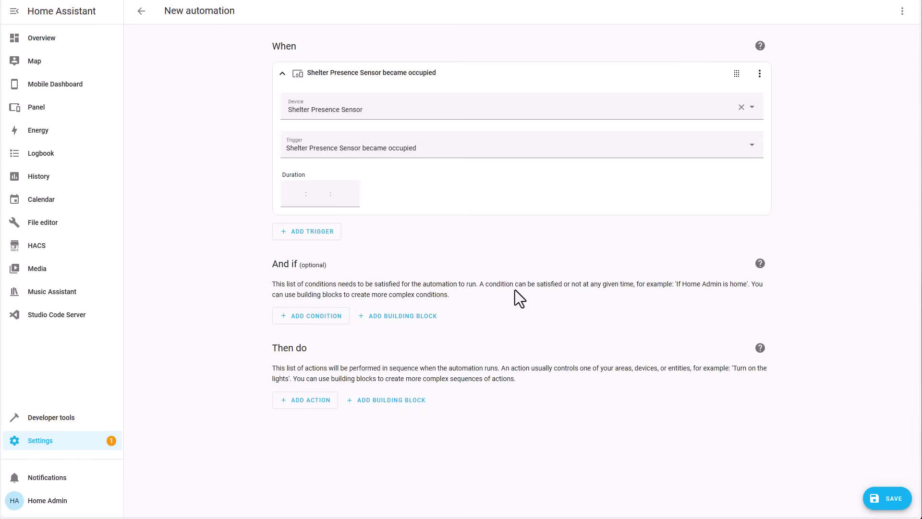
click(760, 73)
click(780, 362)
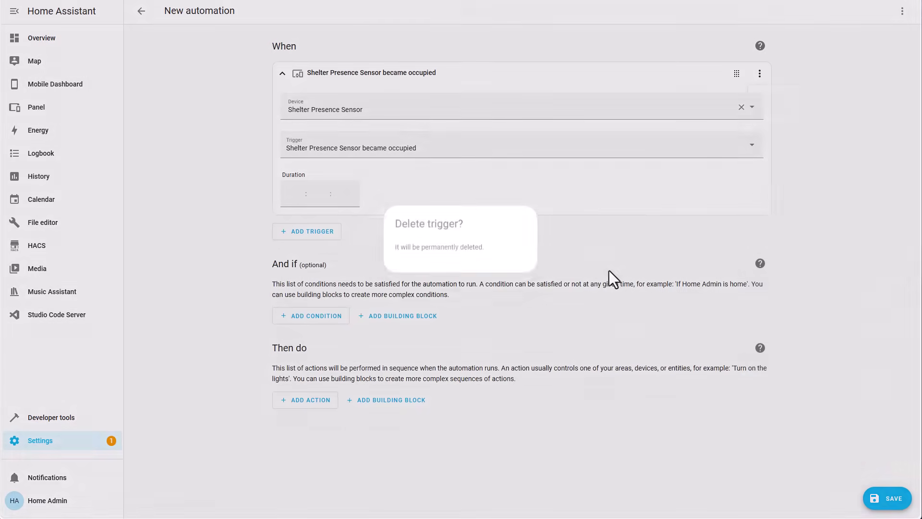
click(509, 280)
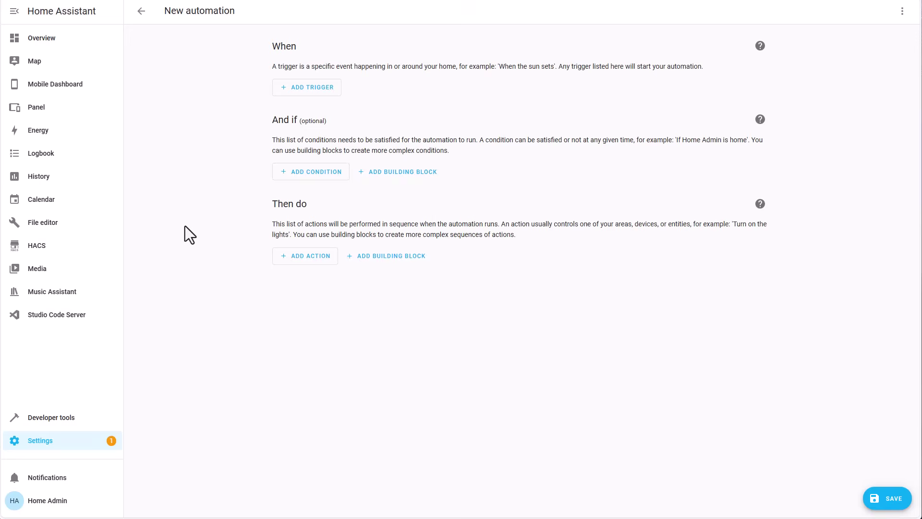
Add a state trigger for House Guest Mode changing from Off to On
click(285, 89)
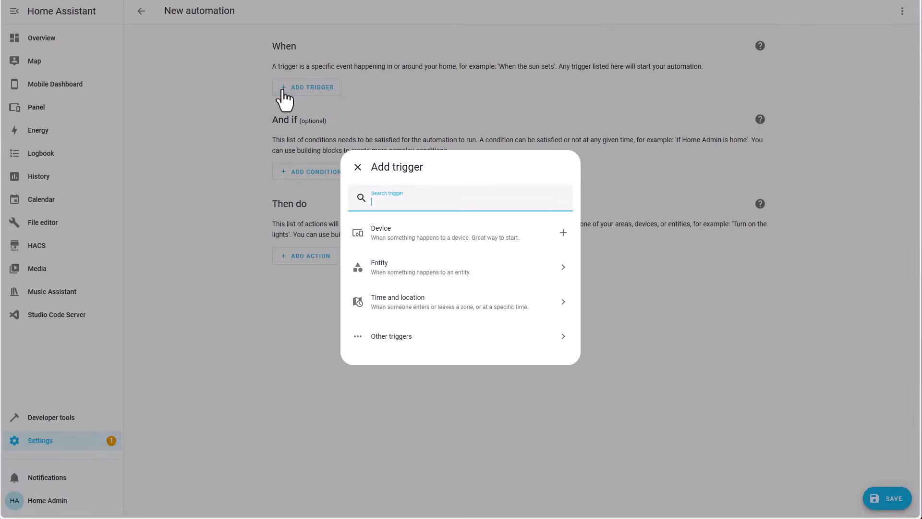
click(422, 262)
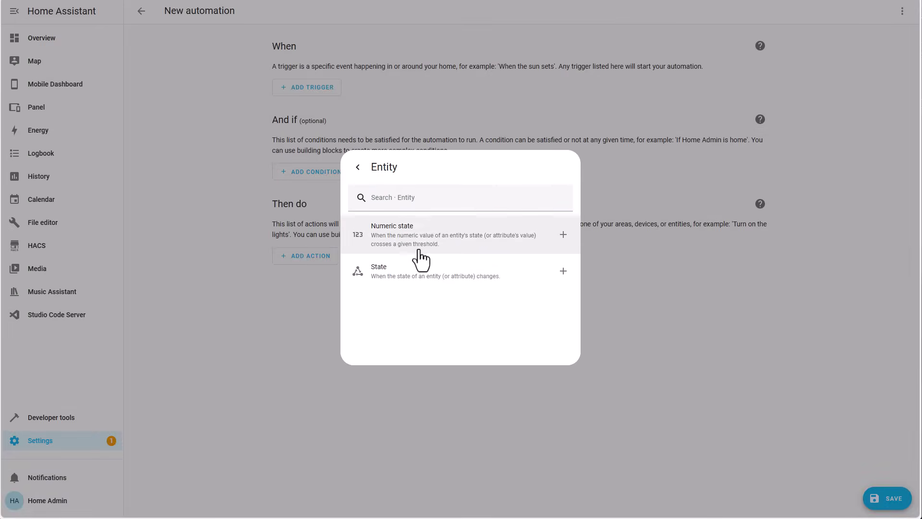
click(406, 272)
click(340, 124)
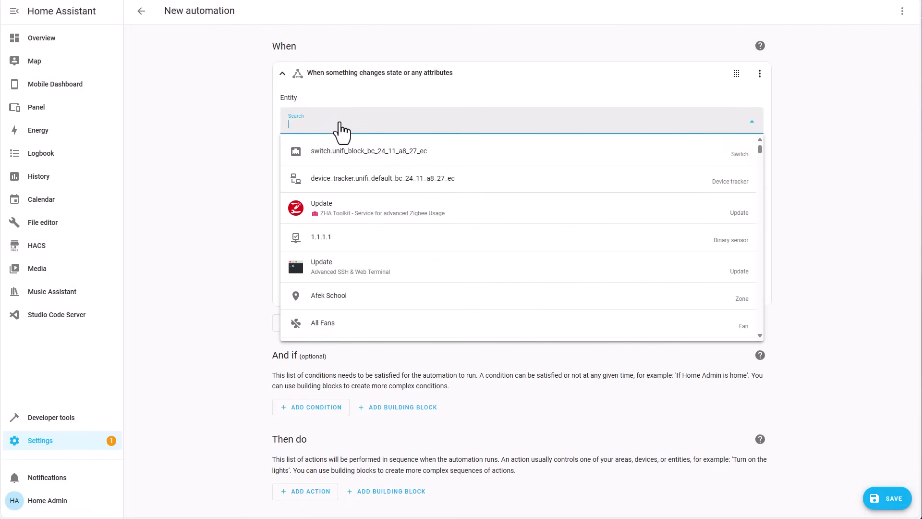
text(house)
click(341, 151)
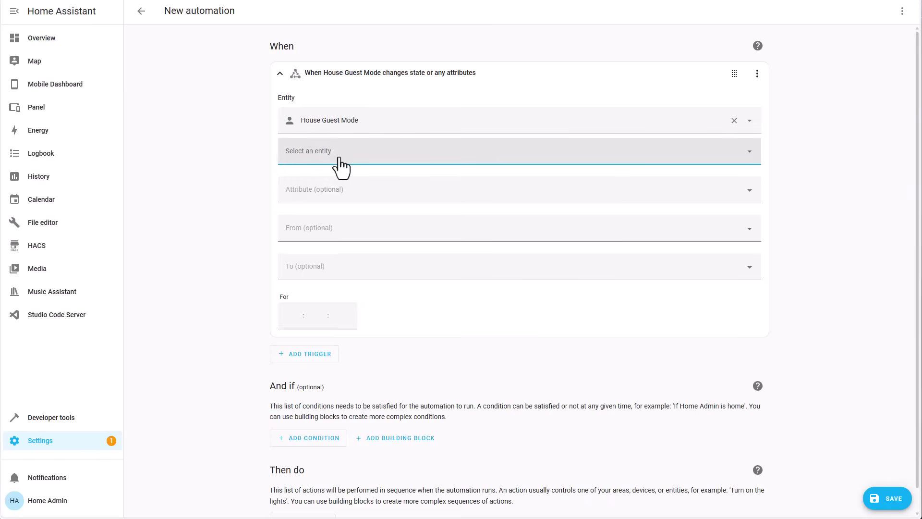
click(313, 225)
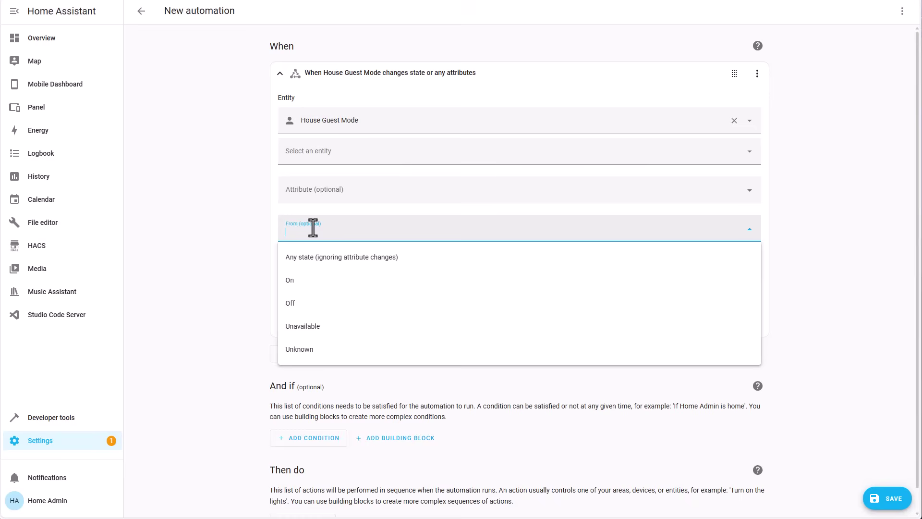
click(299, 303)
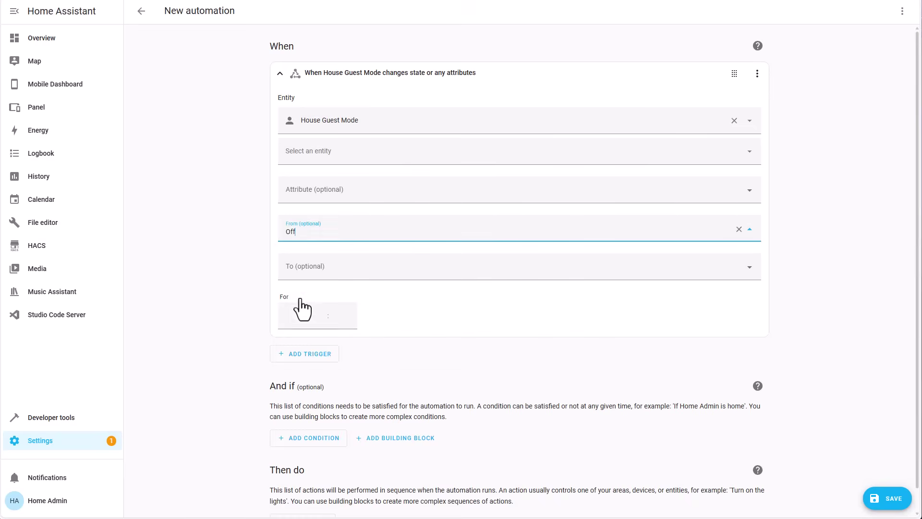
click(303, 275)
click(294, 319)
scroll(213, 309, down, 1)
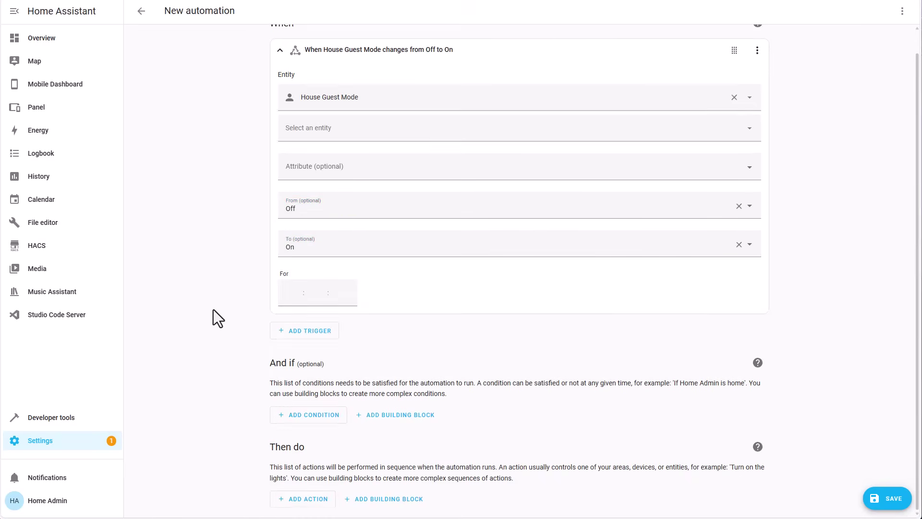
Add a device action that turns on Bar Ilan Guests
click(320, 502)
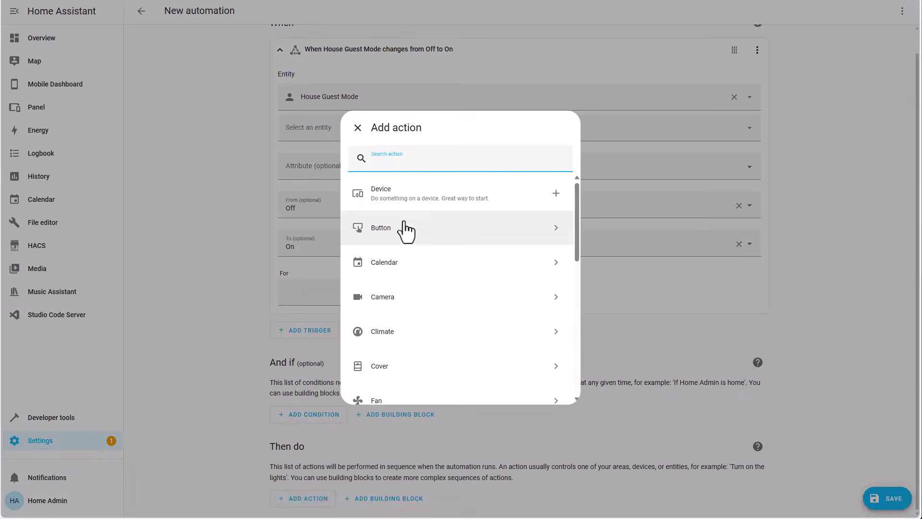
click(399, 190)
click(334, 425)
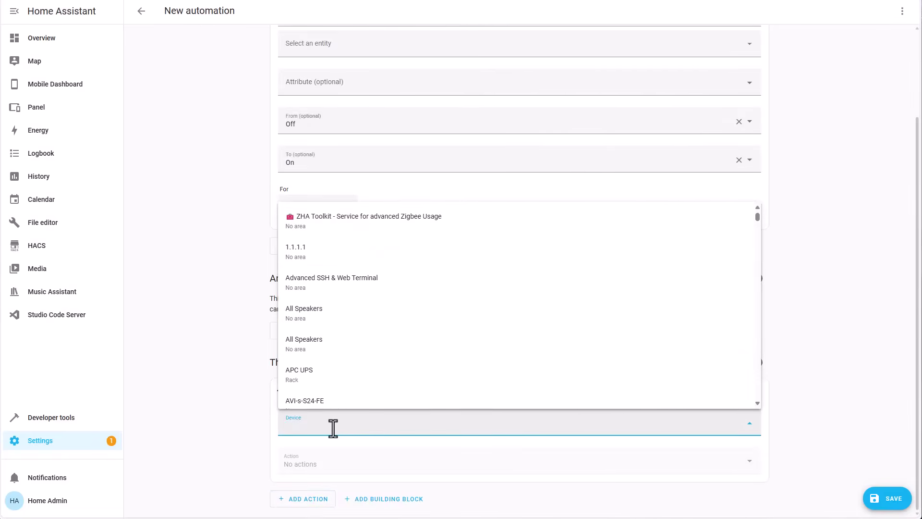
text(gues)
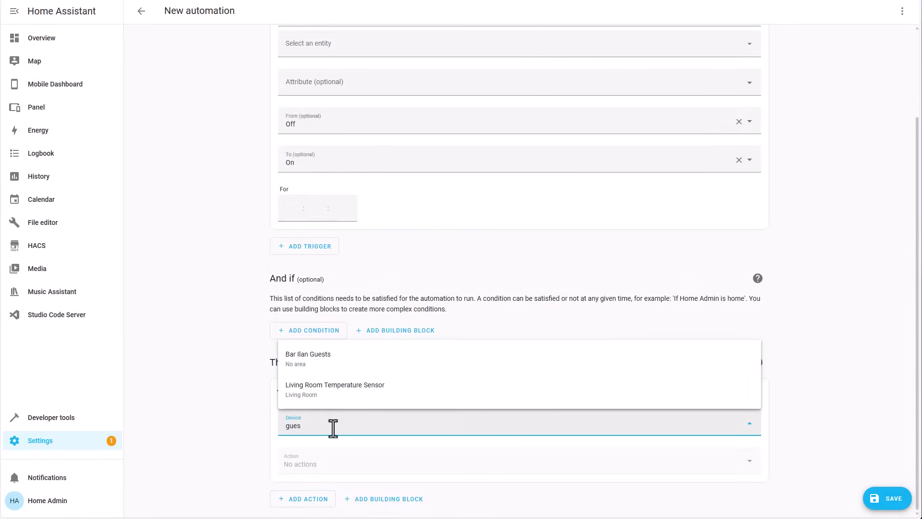
click(326, 365)
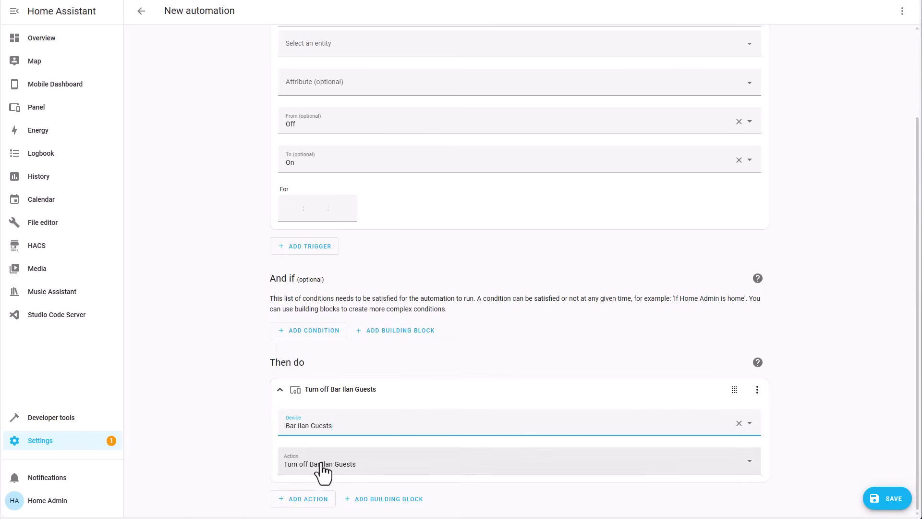
click(323, 469)
click(323, 410)
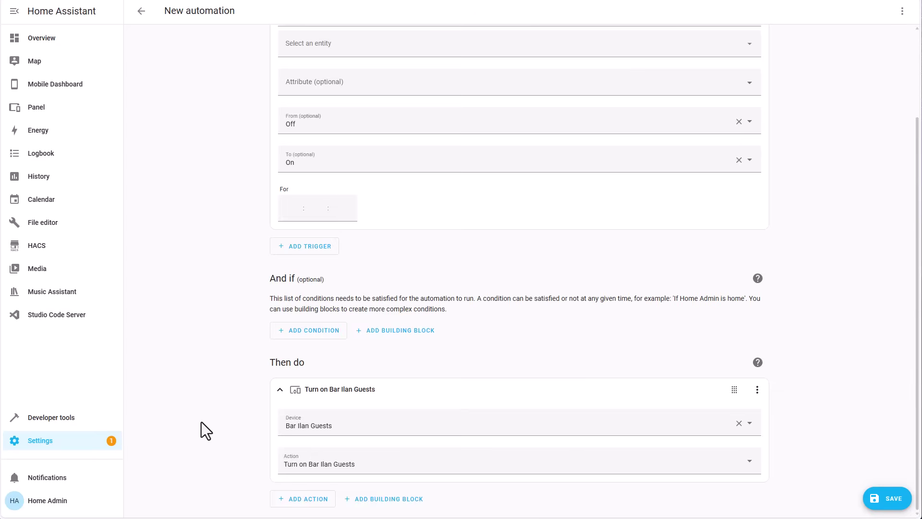
scroll(201, 422, up, 3)
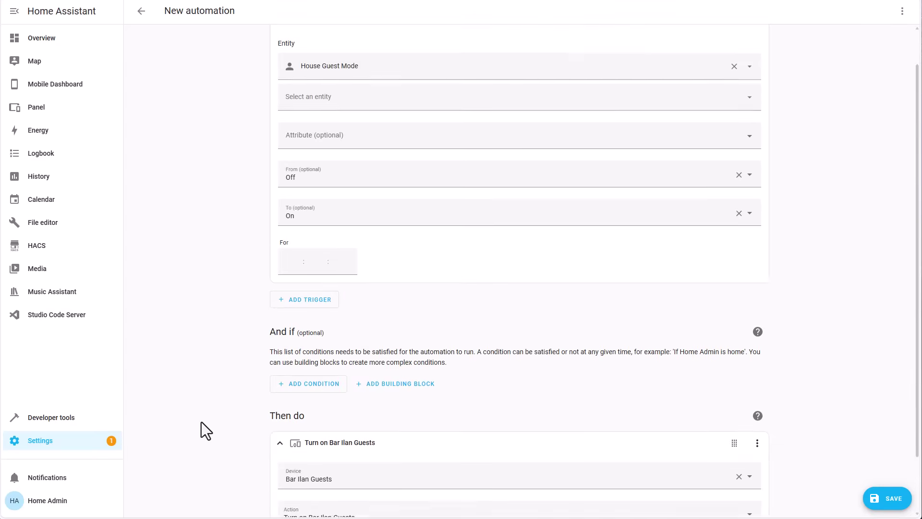
Give the House Guest Mode trigger the ID 'guest-on'
click(757, 77)
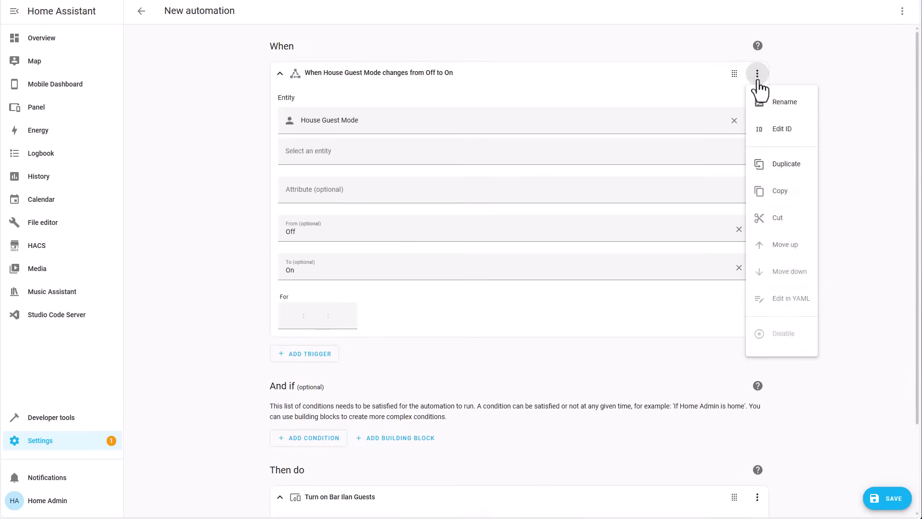
click(768, 132)
click(368, 110)
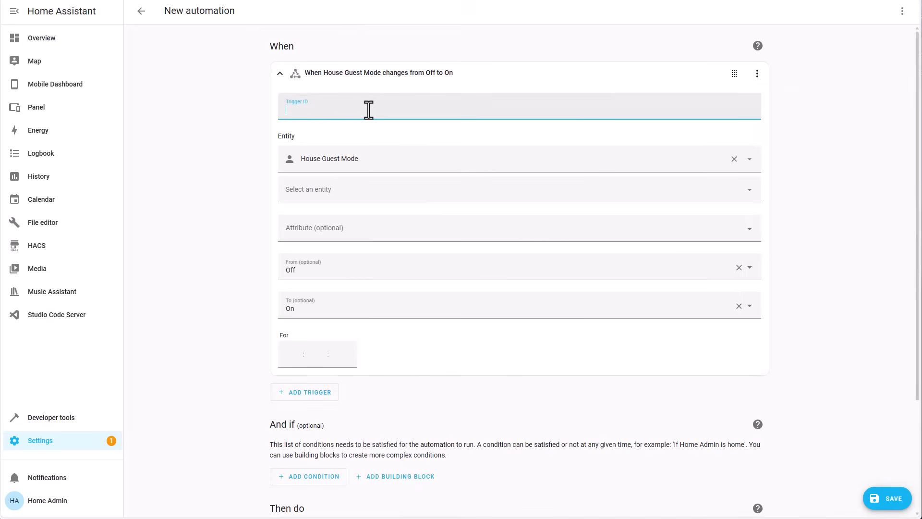
text(guest-on)
click(599, 74)
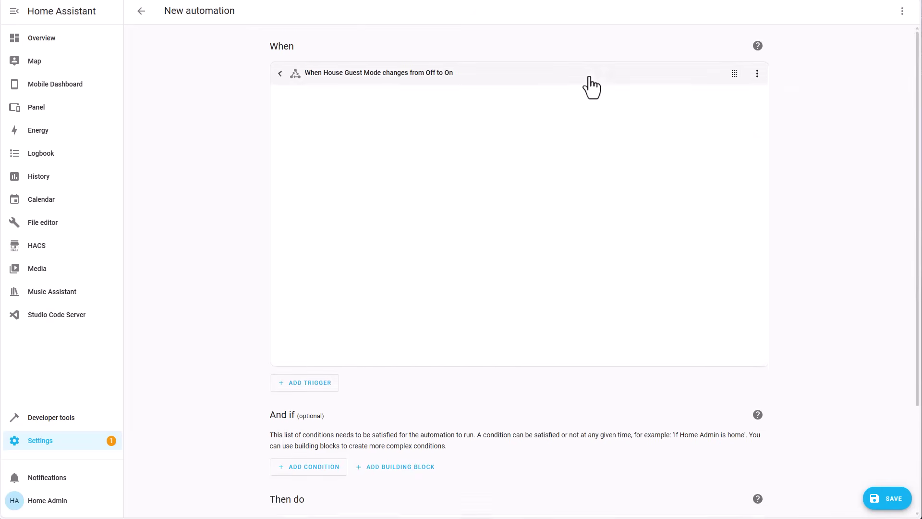
Duplicate the trigger and set the copy to fire from On to Off
click(760, 74)
click(779, 166)
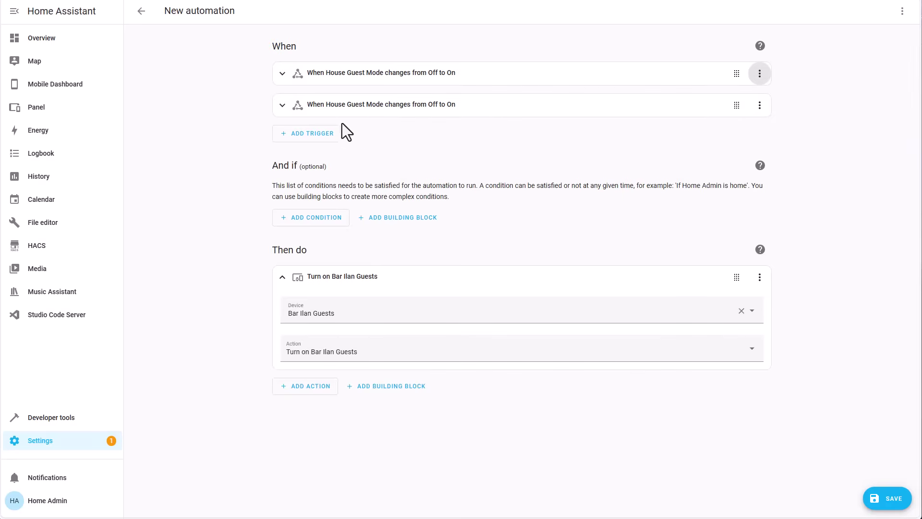
click(311, 299)
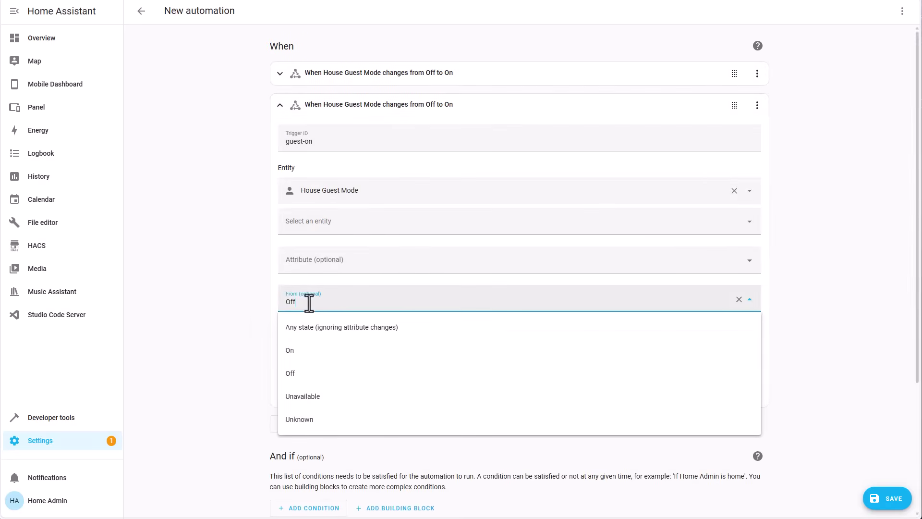
click(303, 351)
click(306, 340)
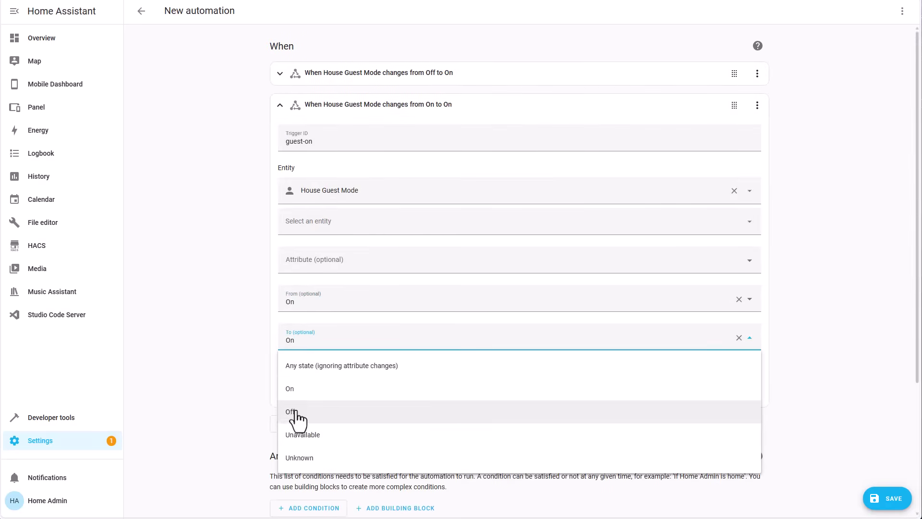
click(297, 411)
Change the copied trigger's ID to 'guest-off'
click(758, 106)
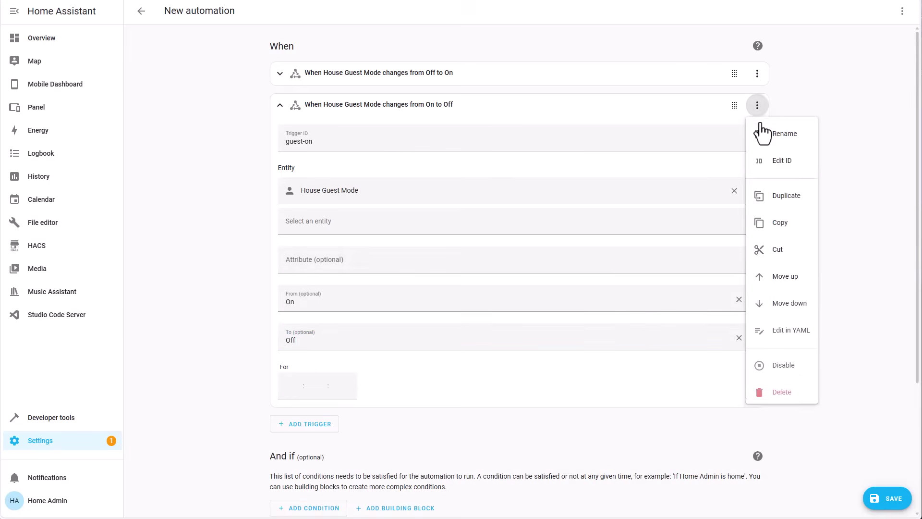
click(775, 162)
click(357, 142)
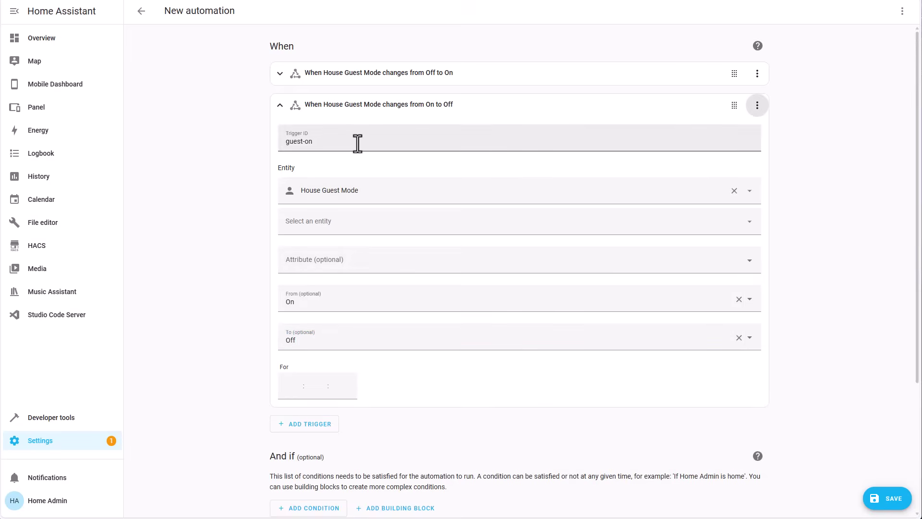
key(BackSpace)
key(BackSpace)
text(off)
click(359, 106)
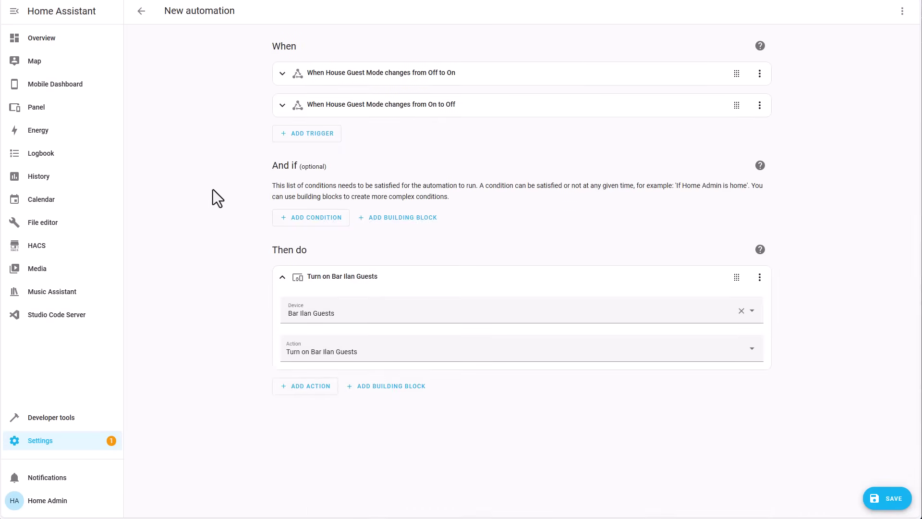
Replace the Turn on Bar Ilan Guests action with a Choose block and expand Option 1
click(761, 277)
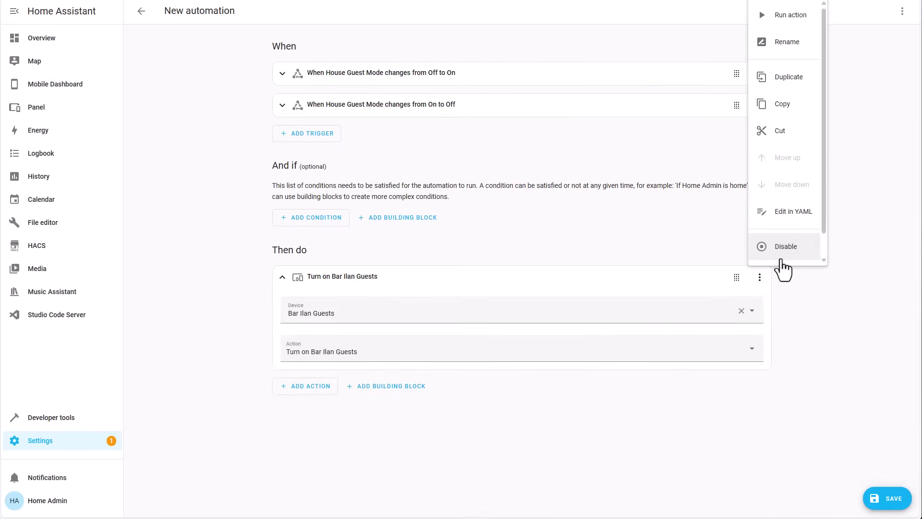
scroll(771, 262, down, 1)
click(773, 259)
click(510, 281)
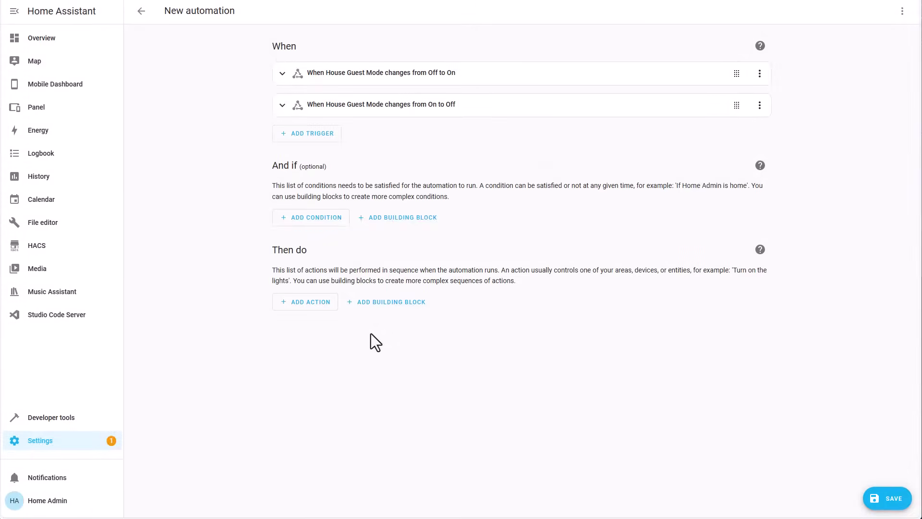
click(382, 301)
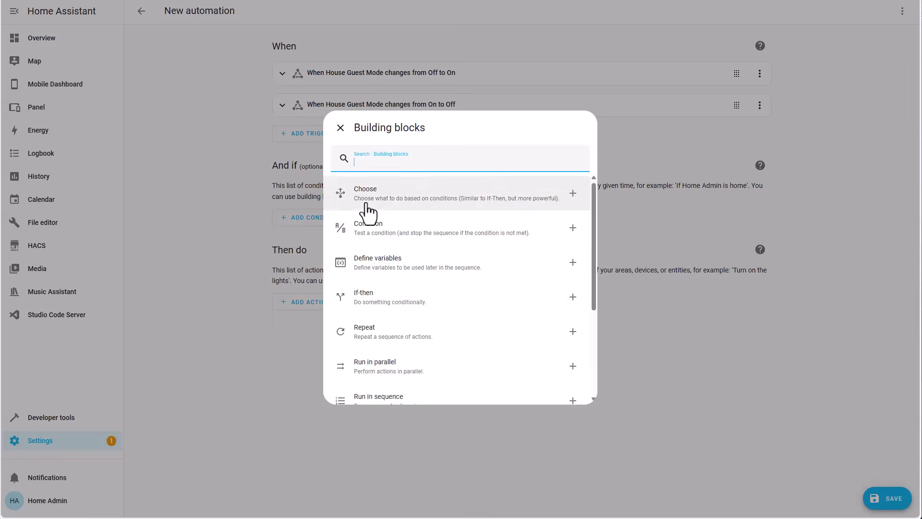
click(368, 207)
click(335, 303)
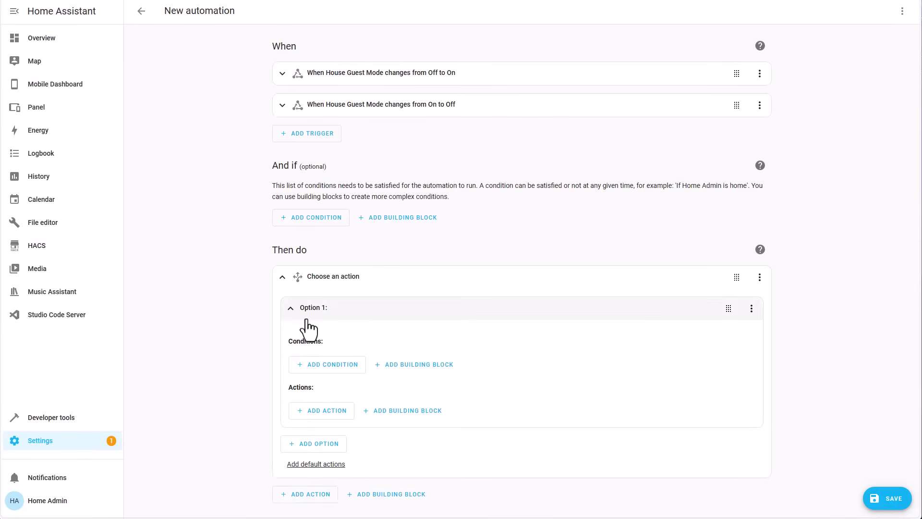
Add a Triggered by condition to Option 1 using the guest-on trigger
click(412, 362)
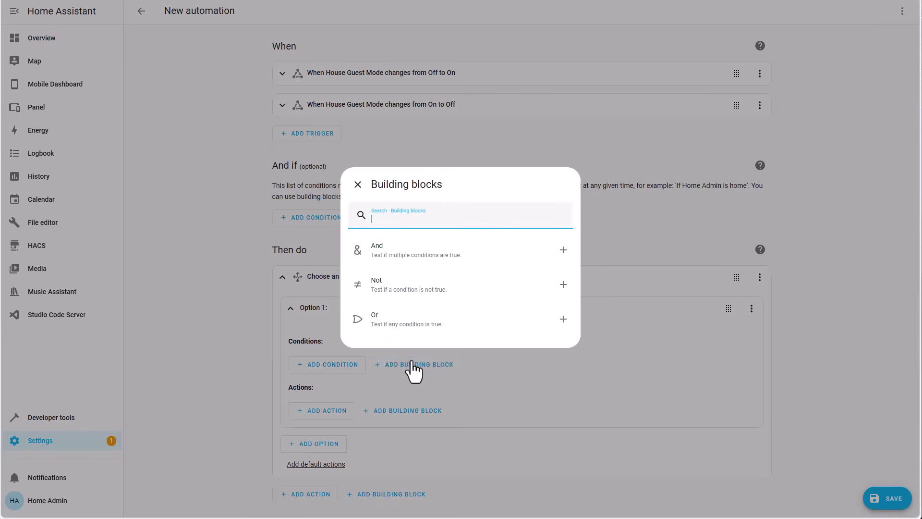
click(318, 367)
click(319, 366)
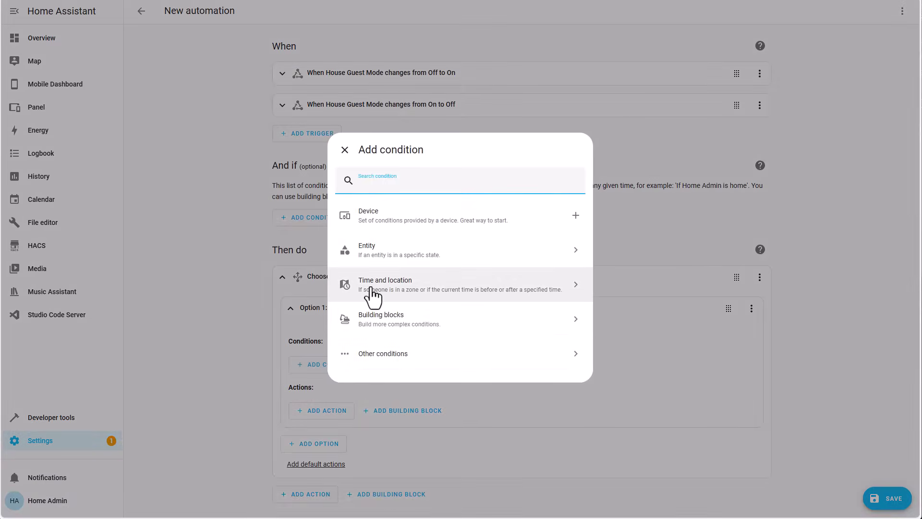
text(tri)
click(387, 218)
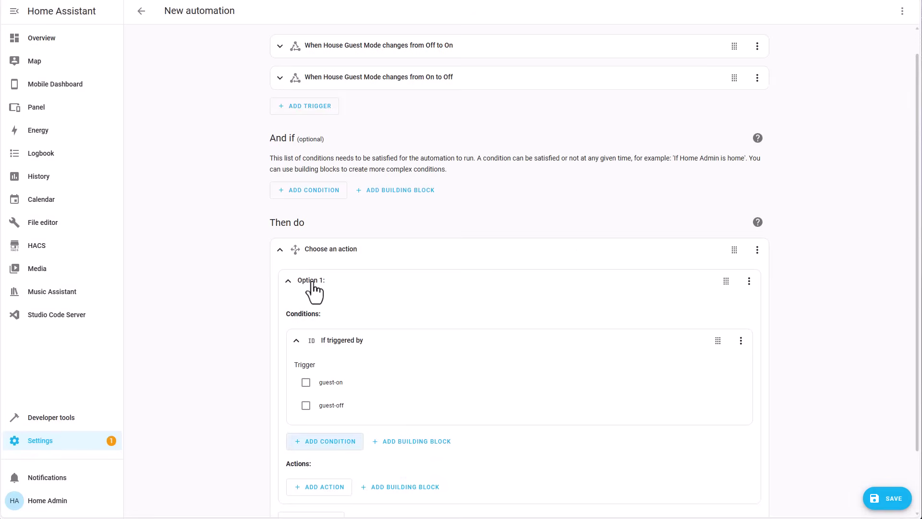
click(306, 383)
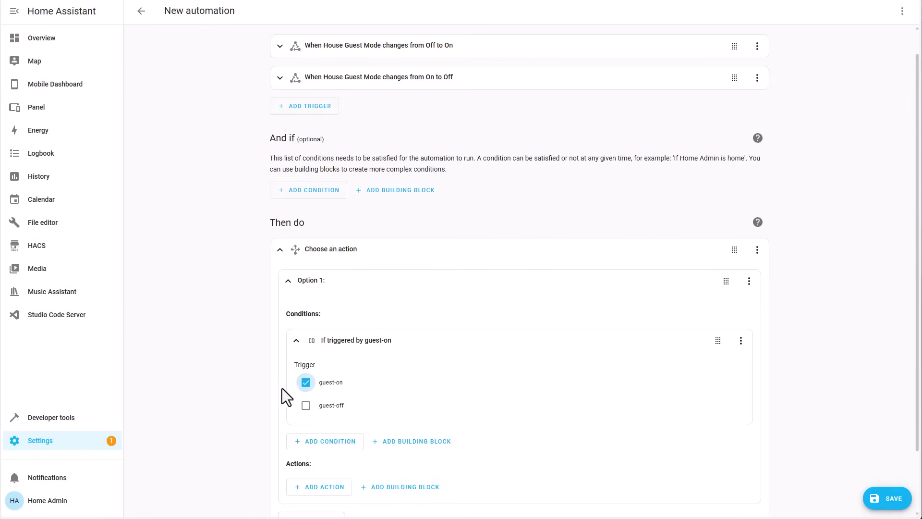
scroll(283, 392, down, 2)
Give Option 1 a device action: Turn on Bar Ilan Guests
click(300, 416)
click(379, 225)
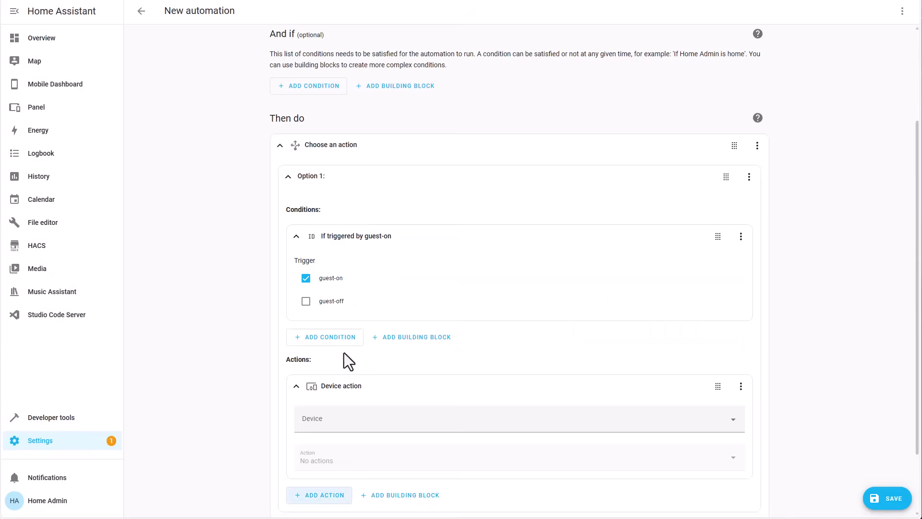
click(338, 423)
text(gues)
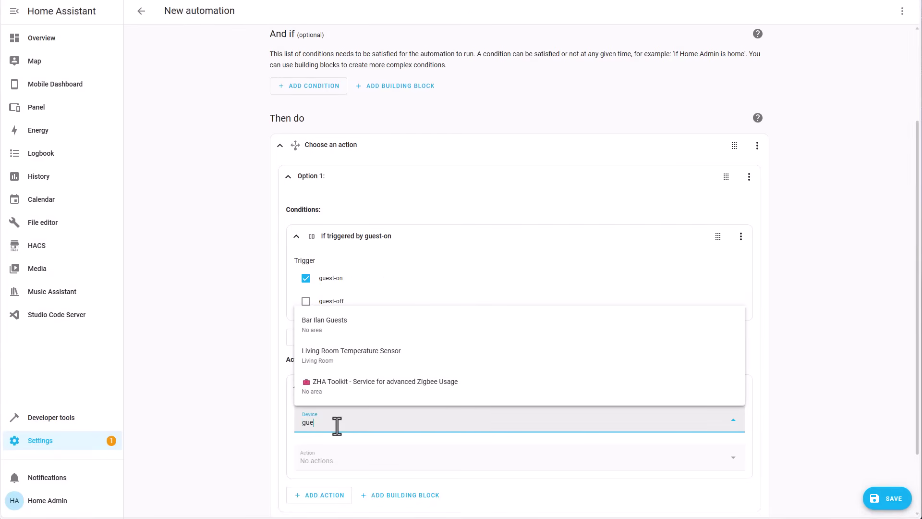
click(366, 359)
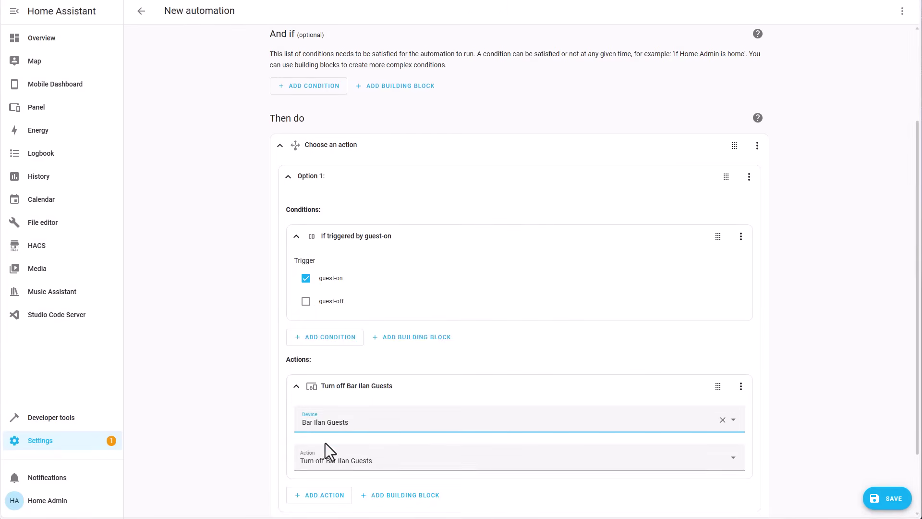
click(328, 460)
click(327, 406)
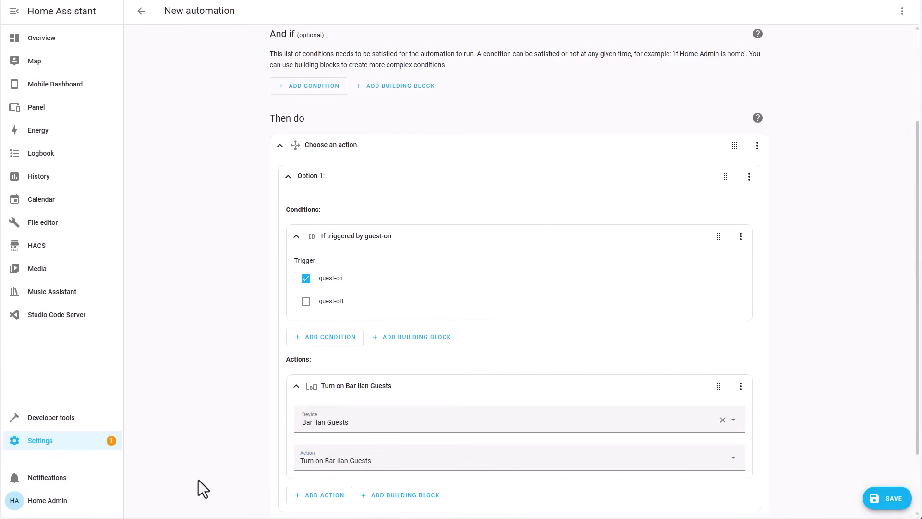
scroll(216, 365, down, 2)
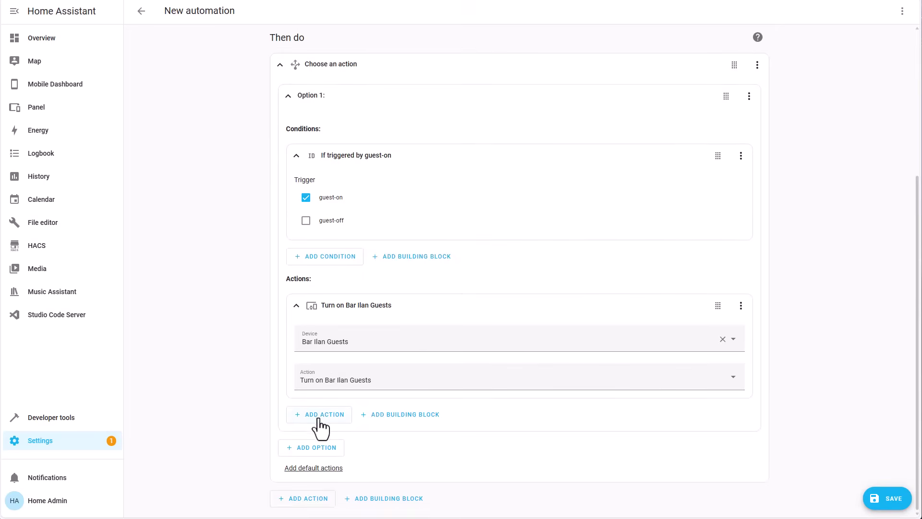
Add Option 2 with a Triggered by condition on the guest-off trigger
click(319, 448)
scroll(336, 446, down, 3)
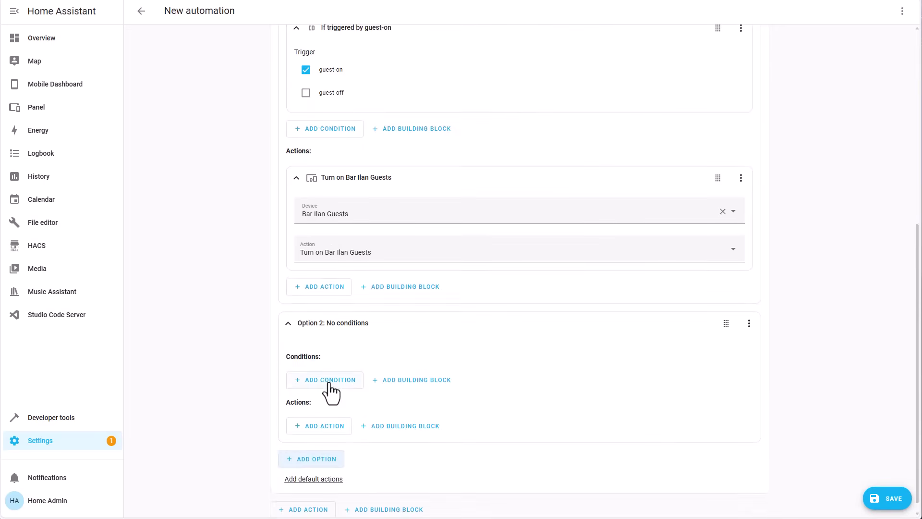
click(330, 380)
text(tri)
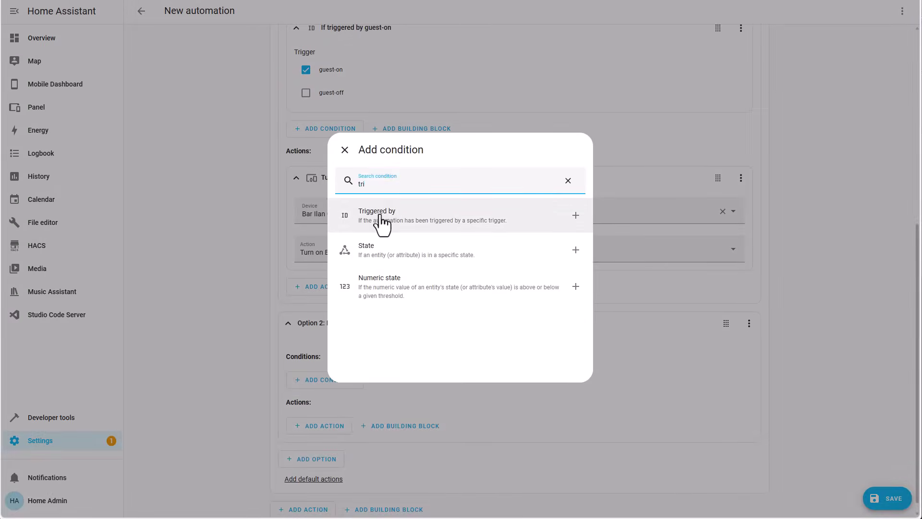
click(381, 216)
click(306, 404)
scroll(277, 432, down, 2)
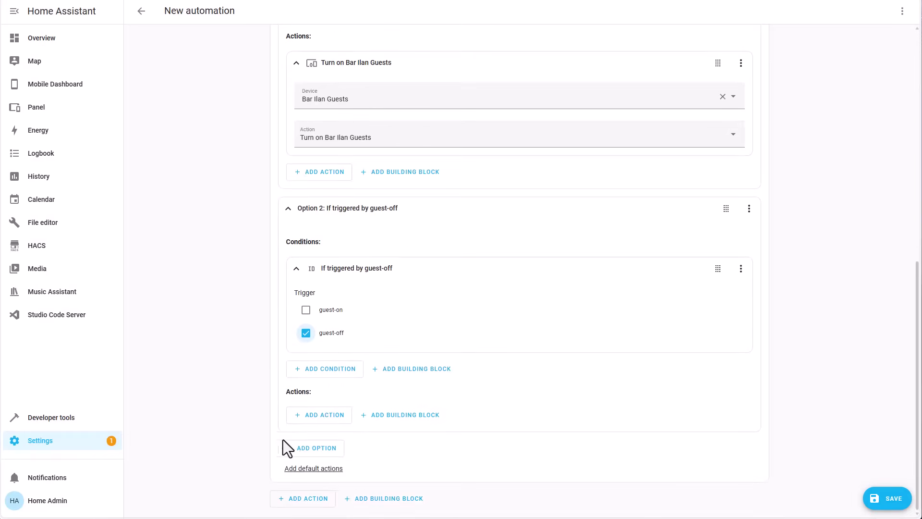
Give Option 2 a device action: Turn off Bar Ilan Guests
click(311, 415)
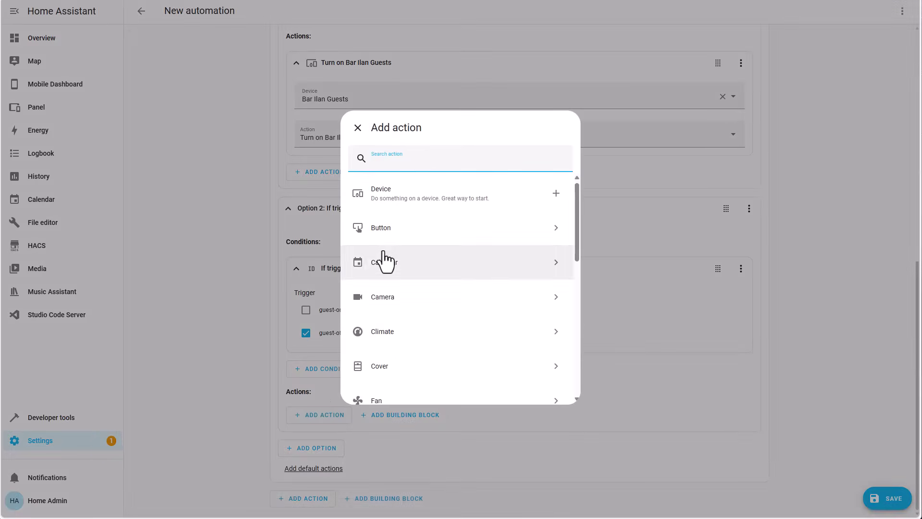
click(384, 193)
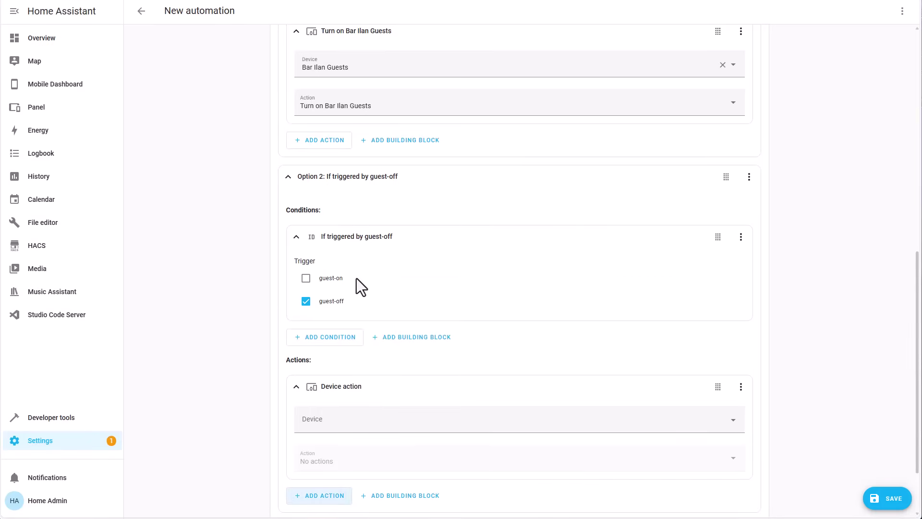
click(322, 432)
text(guest)
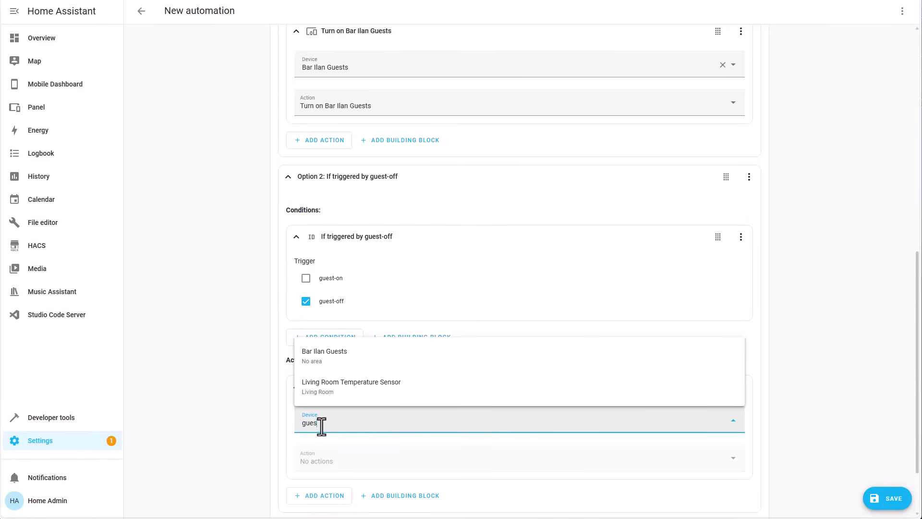
click(344, 364)
click(331, 463)
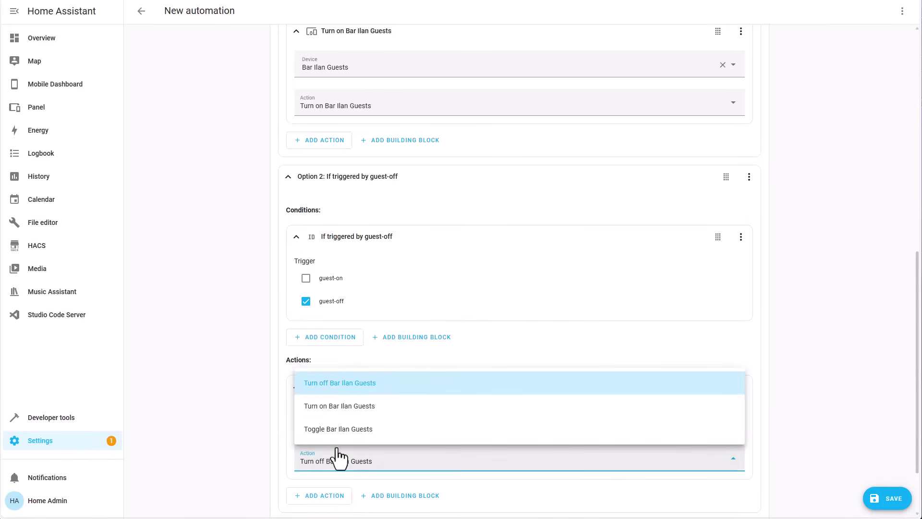
click(342, 383)
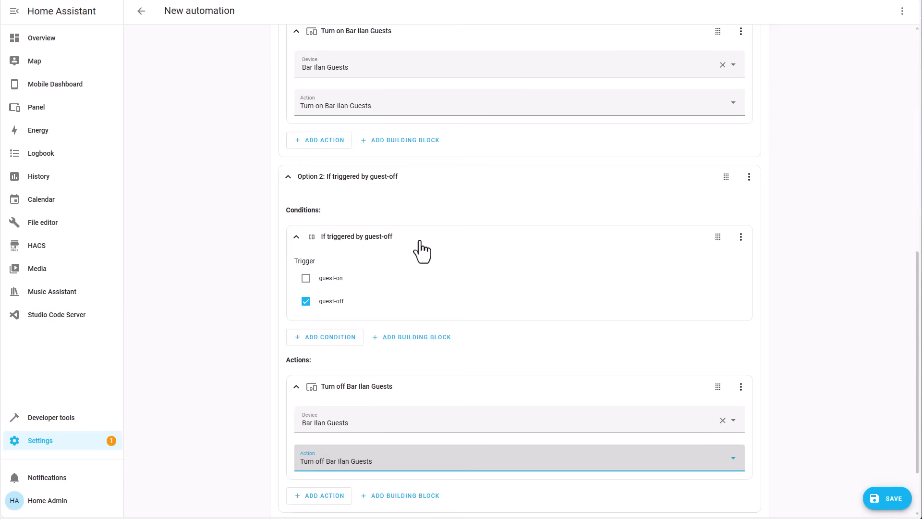
Leave the automation editor without saving and list the UniFi Network integration's devices
click(142, 11)
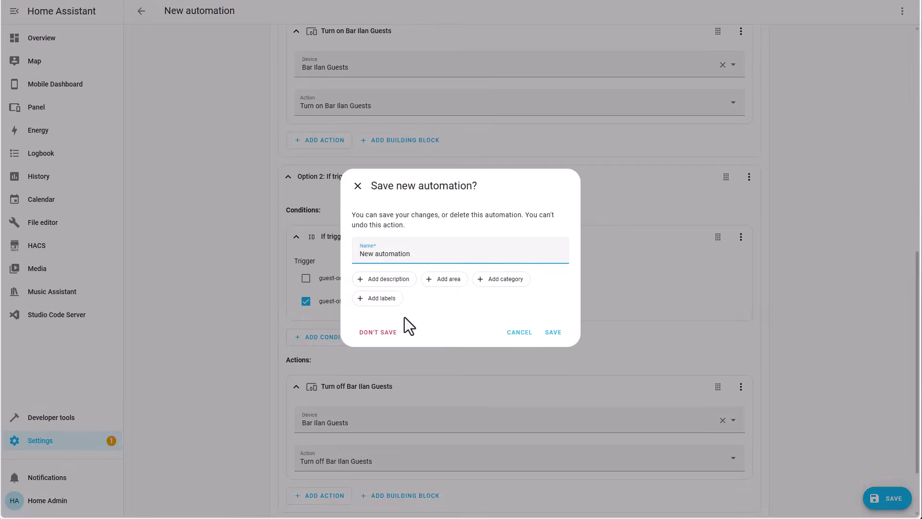
click(385, 331)
click(41, 442)
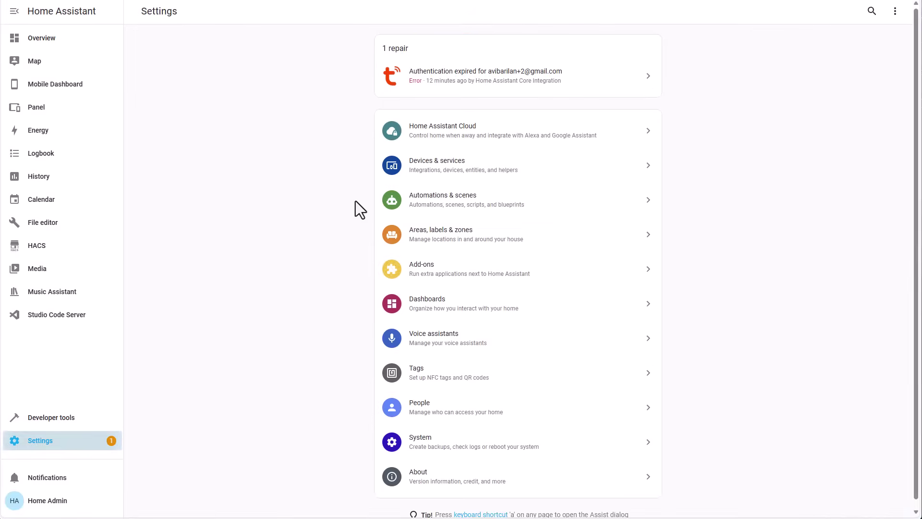
click(425, 174)
scroll(518, 365, down, 5)
scroll(517, 365, down, 2)
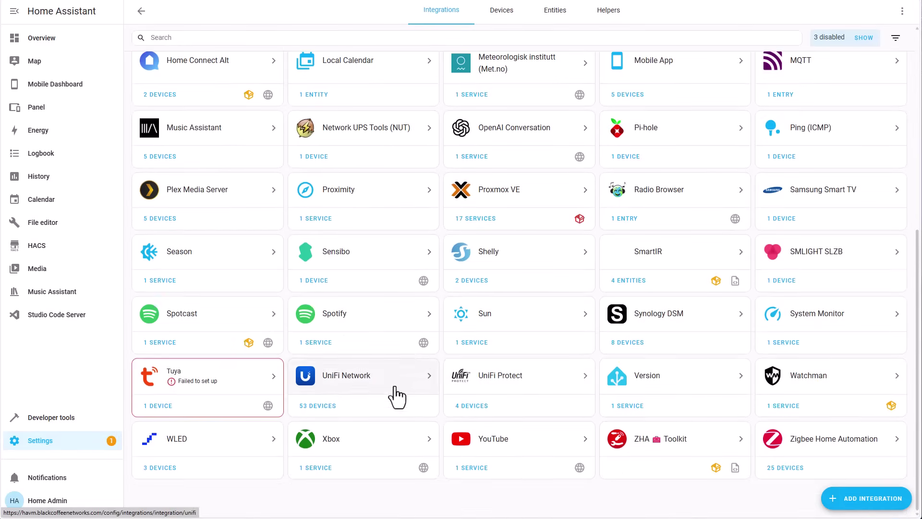
click(318, 404)
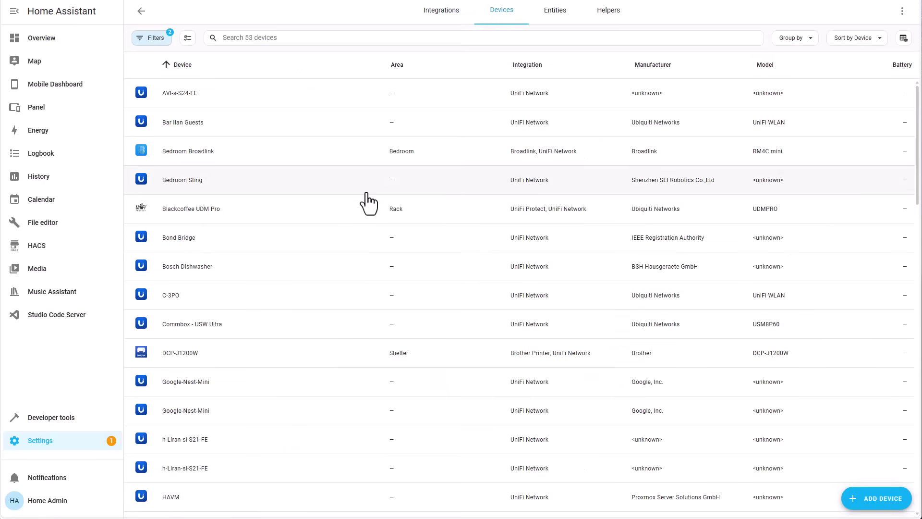
Open the Blackcoffee UDM Pro device page and reveal its disabled entities
click(186, 214)
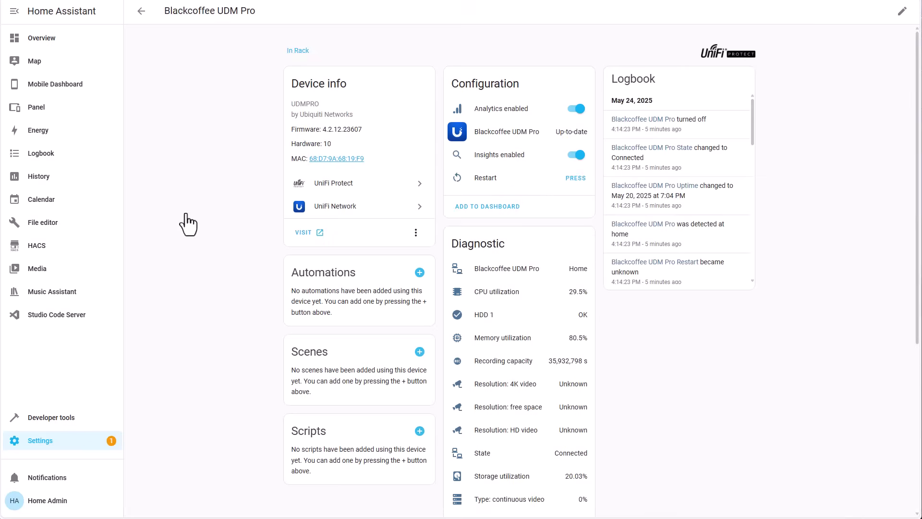
scroll(186, 219, down, 4)
click(492, 424)
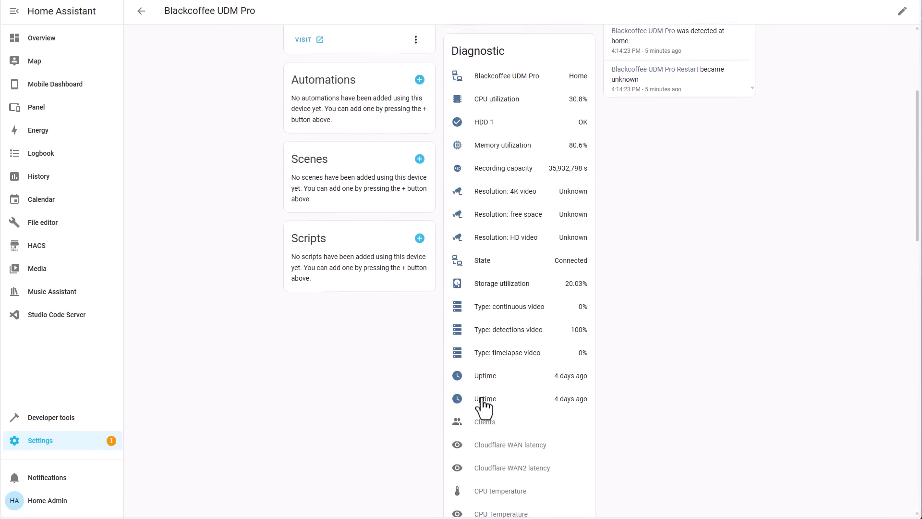
scroll(481, 407, down, 4)
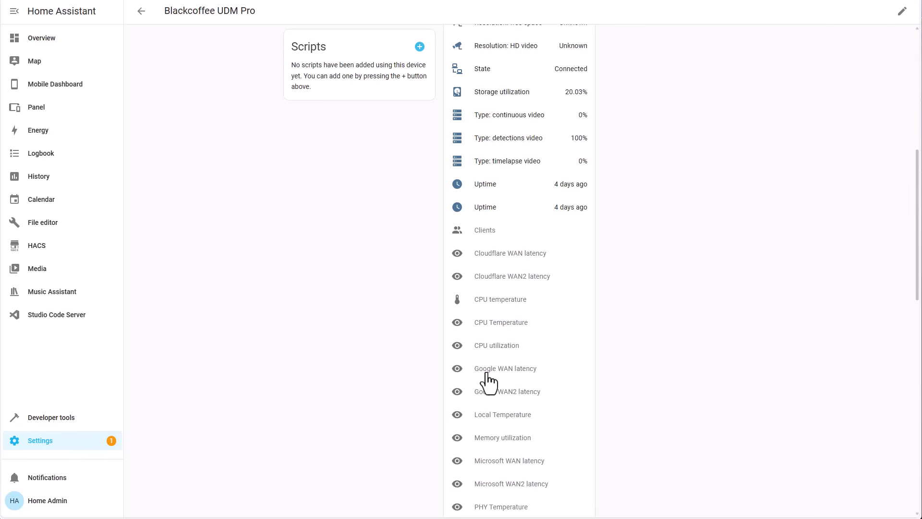
Enable the UDM Pro's CPU temperature sensor
click(503, 303)
click(557, 33)
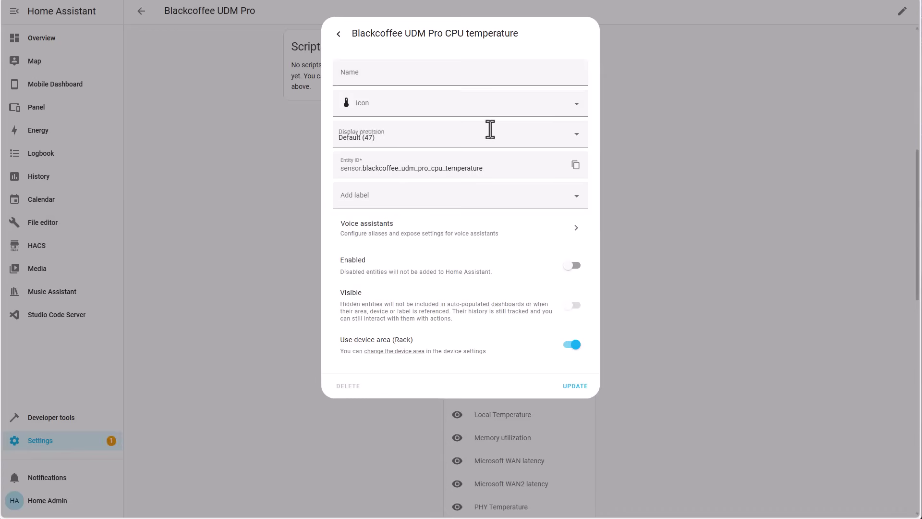
click(572, 296)
click(575, 417)
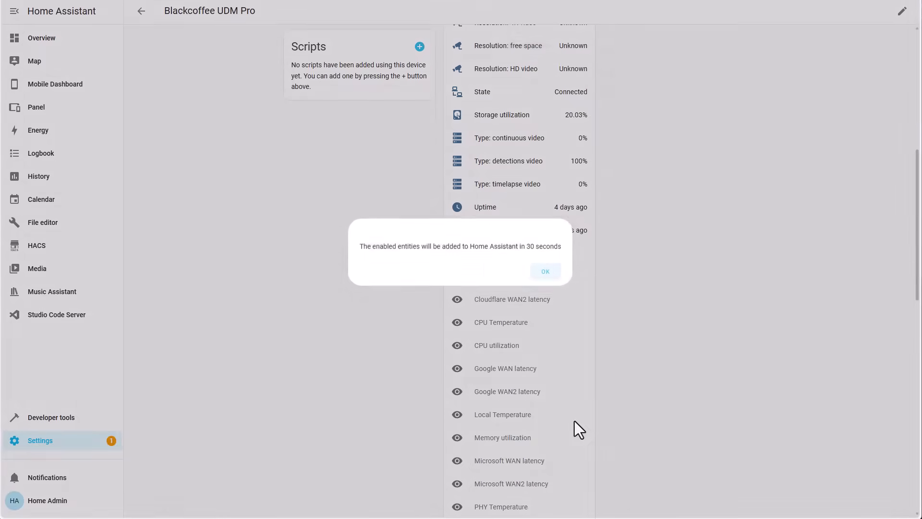
click(545, 275)
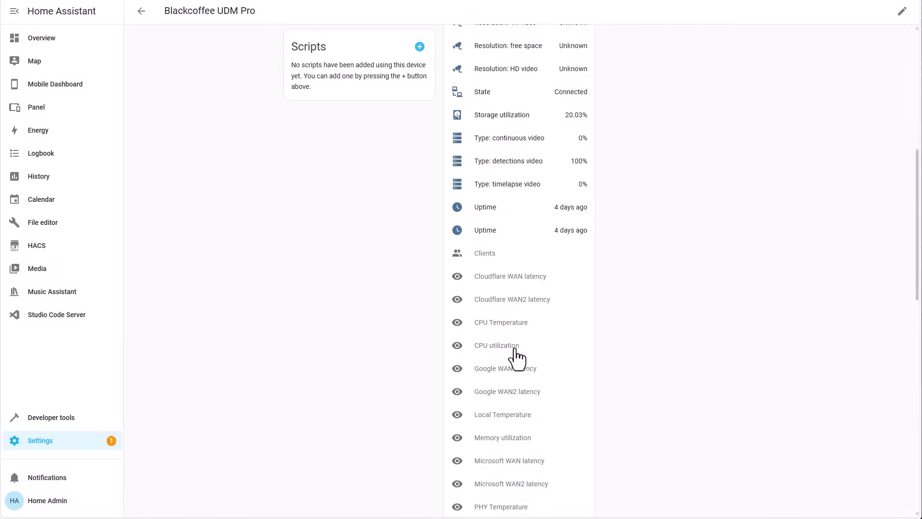
Enable the UDM Pro's CPU utilization sensor
click(514, 346)
click(559, 34)
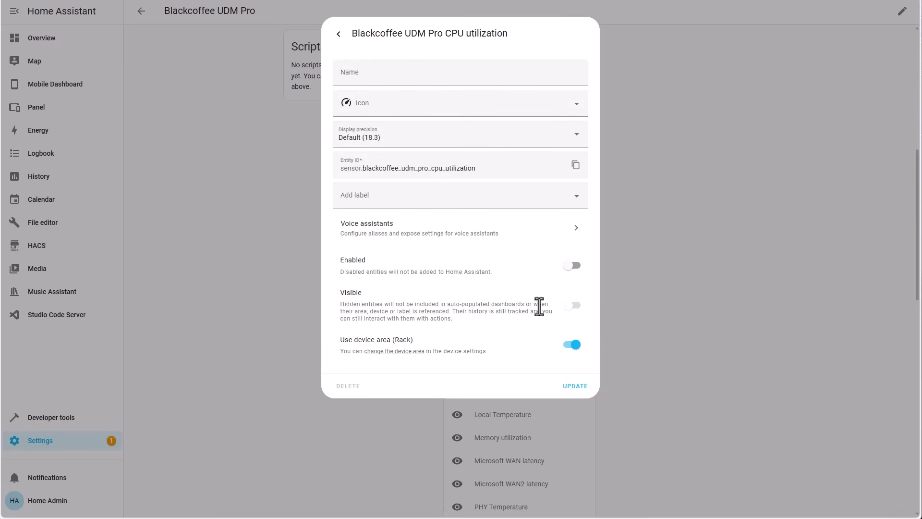
click(571, 271)
click(576, 387)
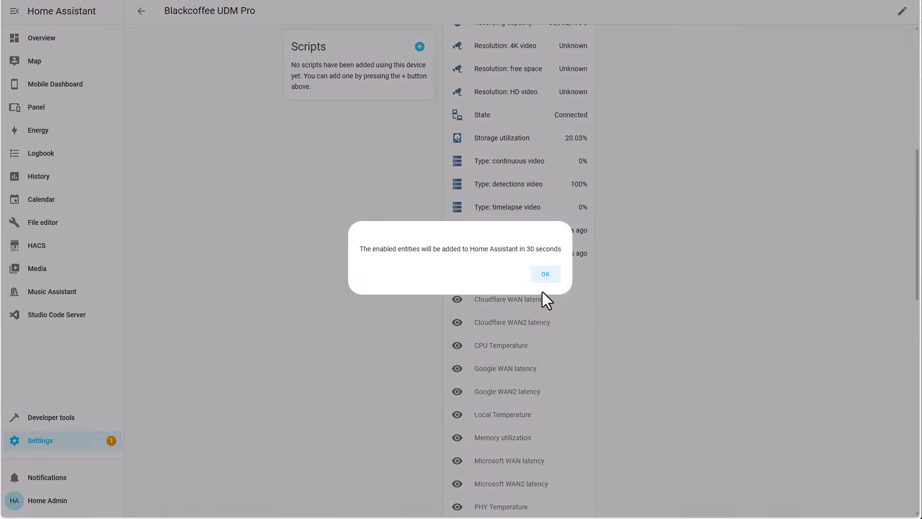
click(543, 277)
Enable the UDM Pro's Memory utilization sensor
scroll(522, 360, down, 2)
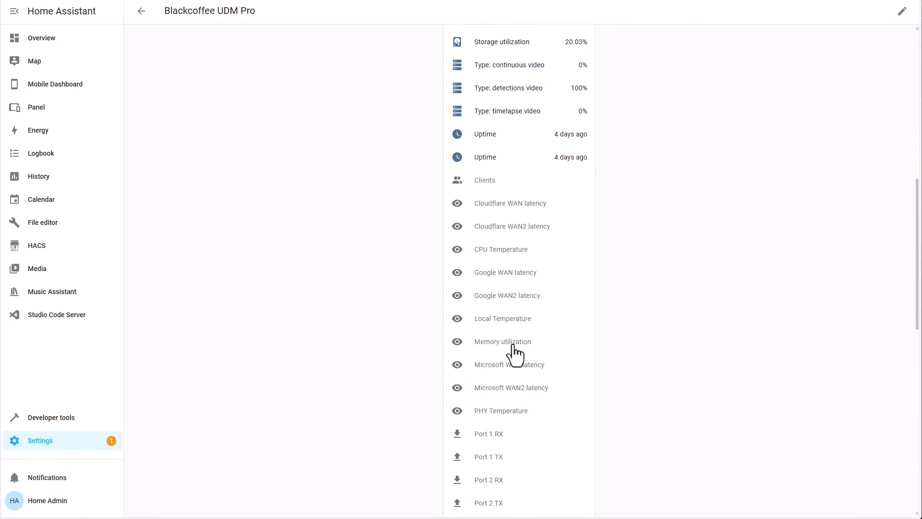
click(514, 343)
click(559, 37)
click(573, 265)
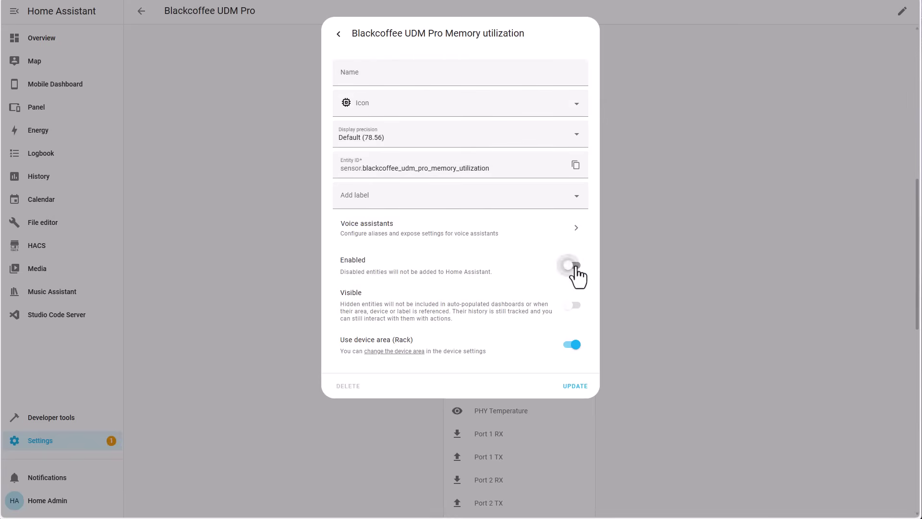
click(575, 387)
click(546, 278)
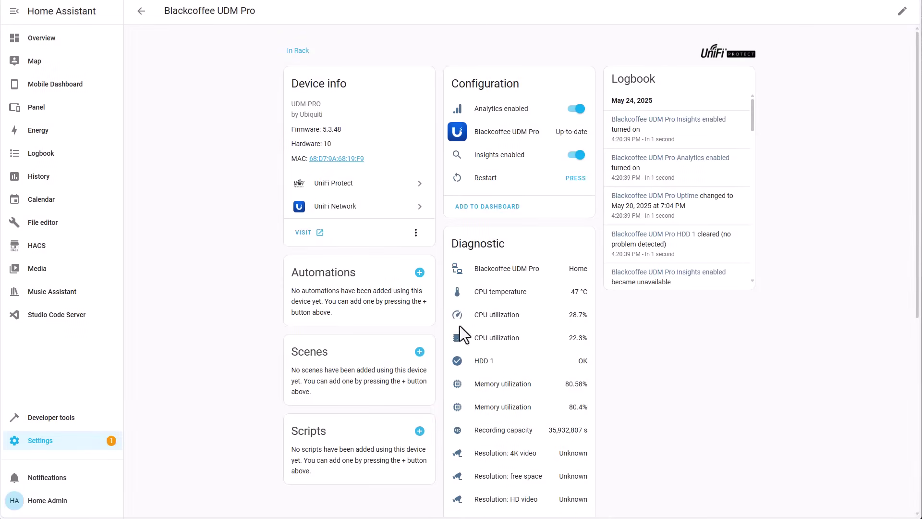
Start a new empty automation from Automations & scenes
click(63, 444)
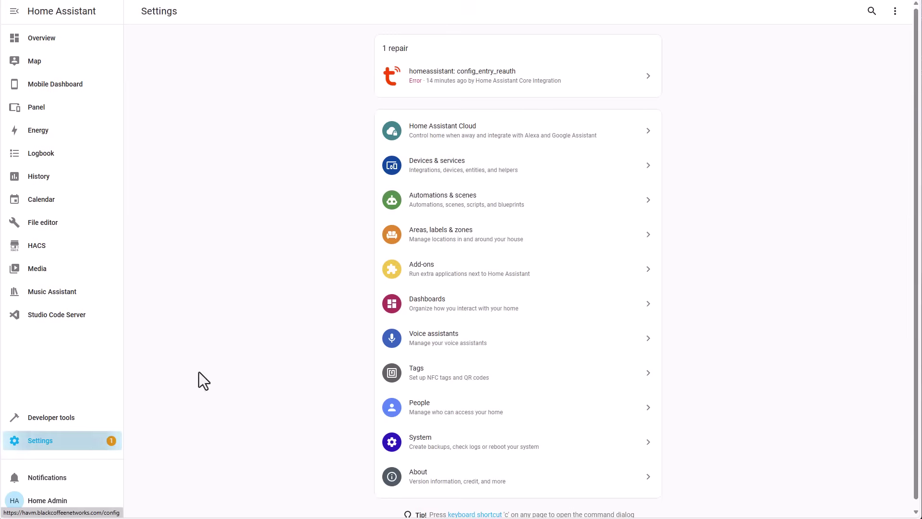
click(436, 207)
click(860, 498)
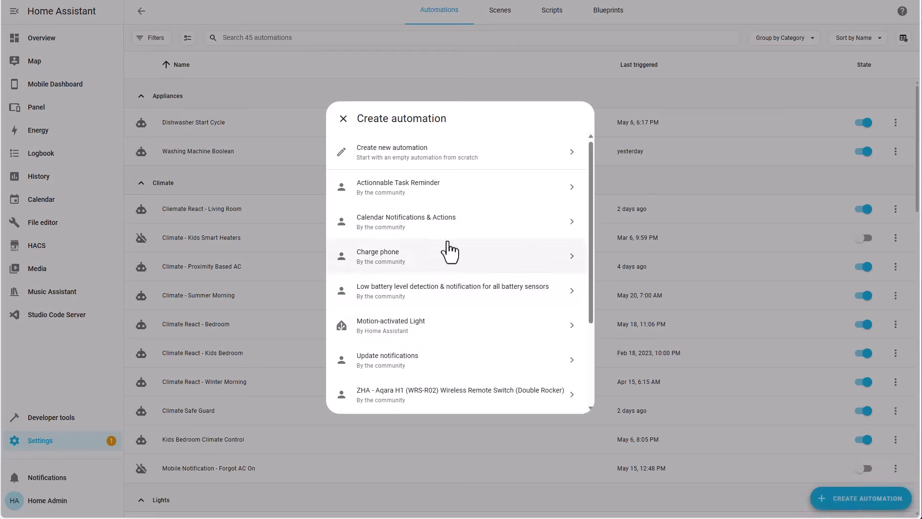
click(417, 163)
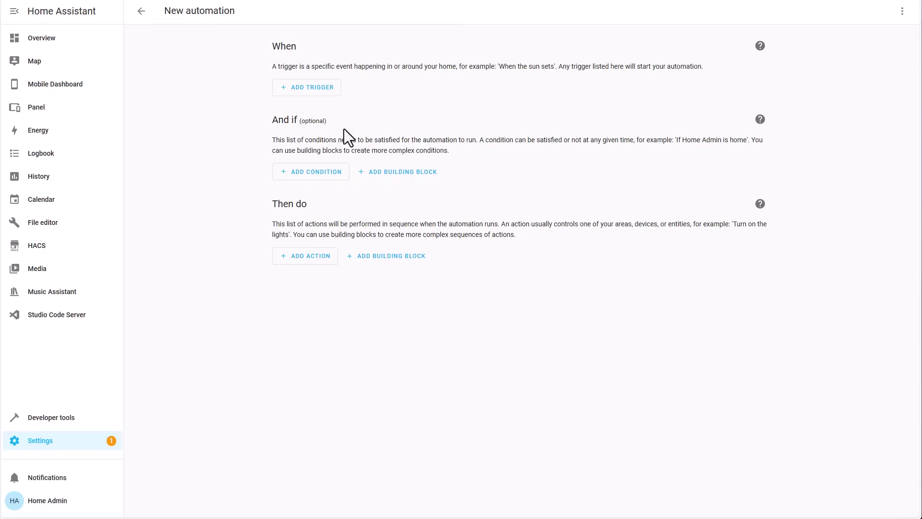
Add a device trigger for Blackcoffee UDM Pro
click(308, 89)
click(420, 241)
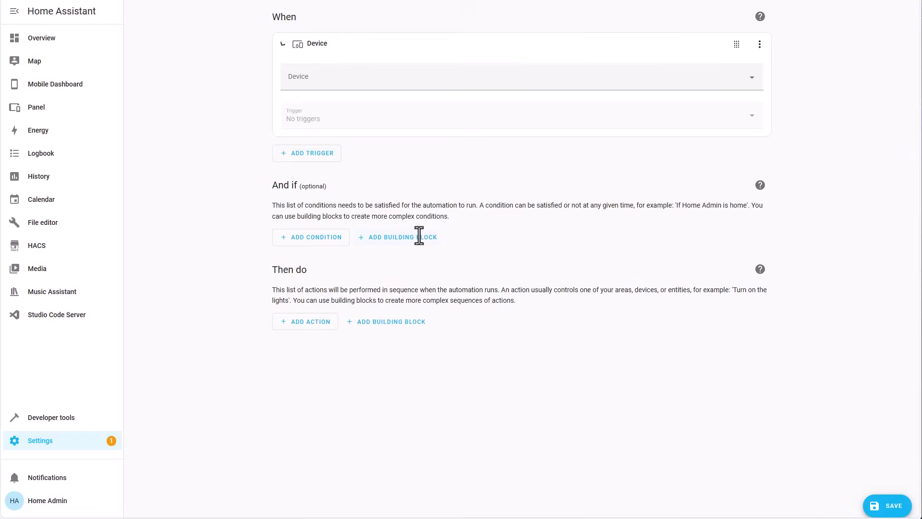
click(340, 103)
text(udm pro)
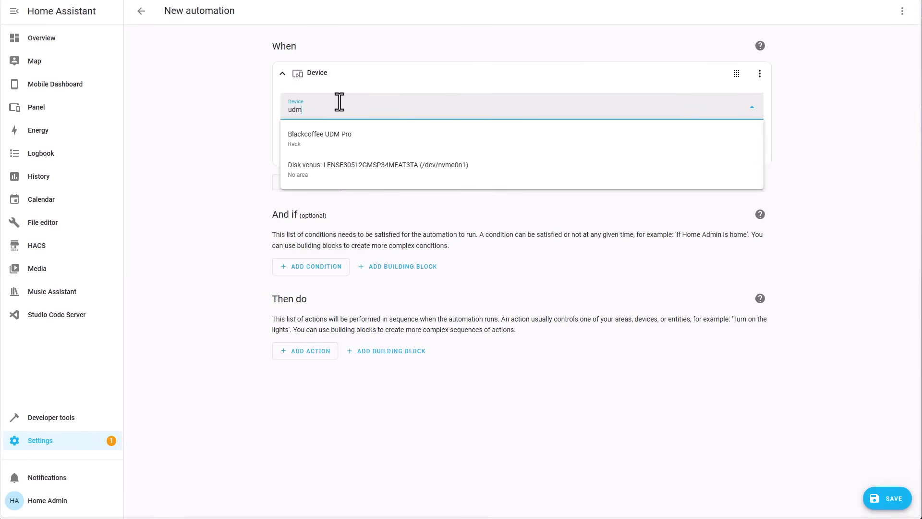
click(340, 153)
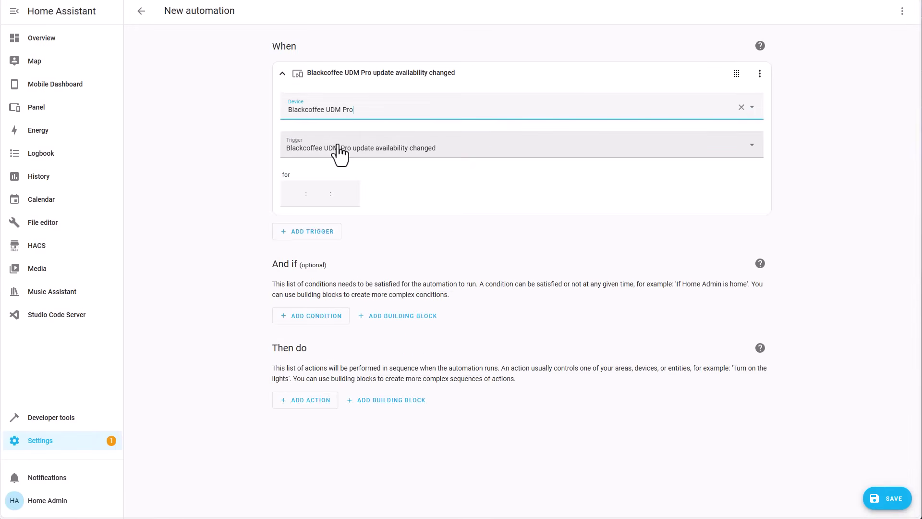
click(340, 152)
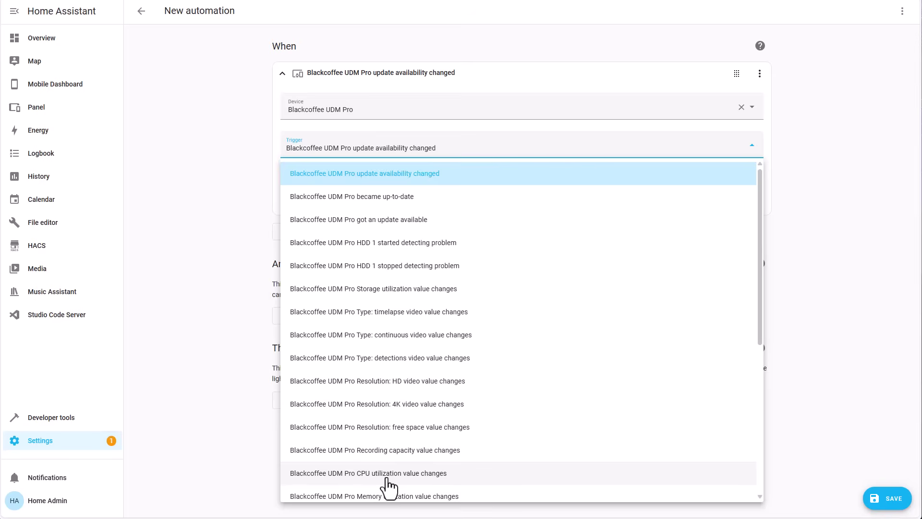
Make the trigger fire when CPU utilization rises above 90%
click(389, 486)
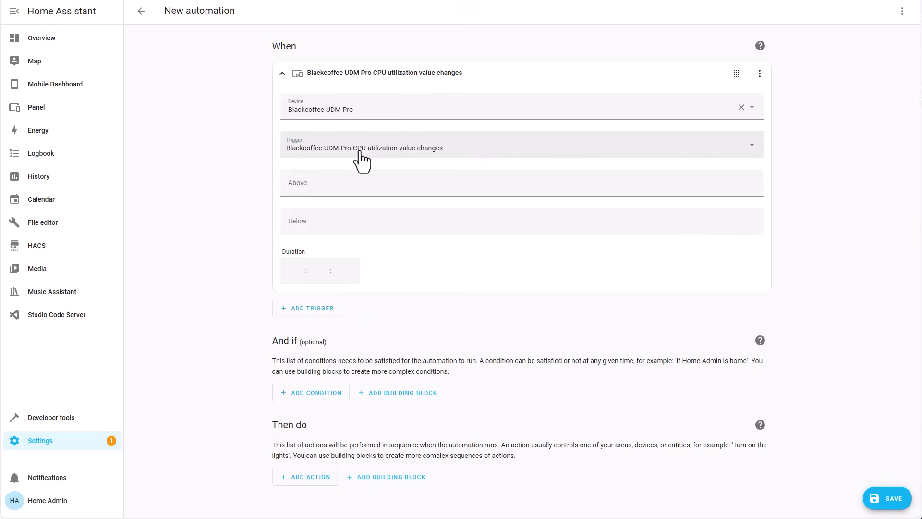
click(329, 192)
text(90)
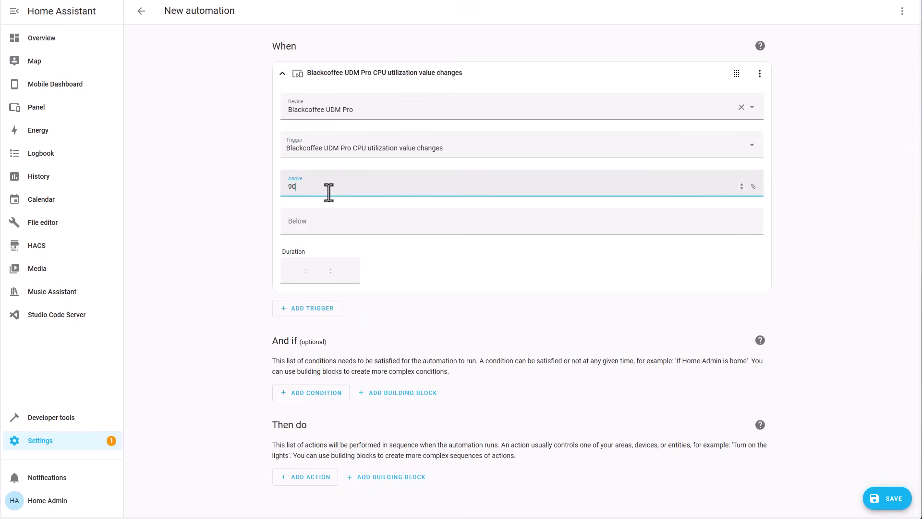
click(245, 222)
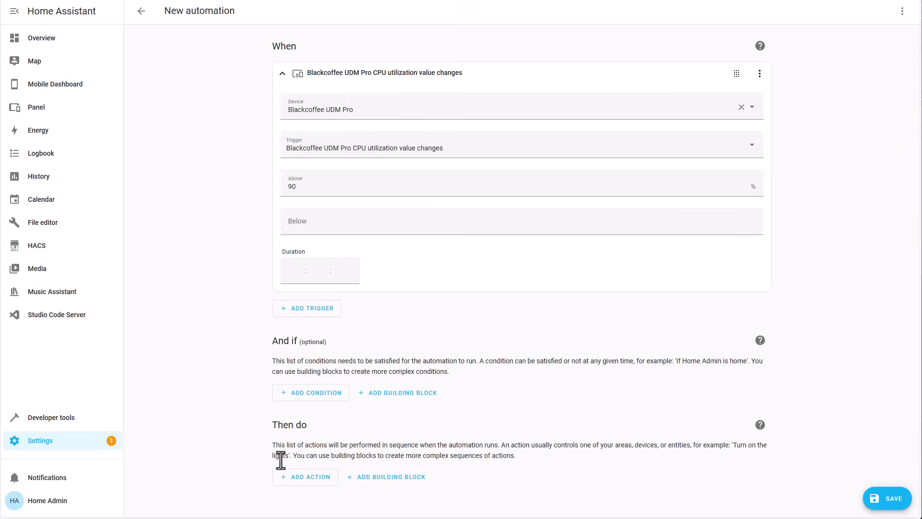
Add a device action pressing the Blackcoffee UDM Pro Restart button
click(296, 477)
click(390, 203)
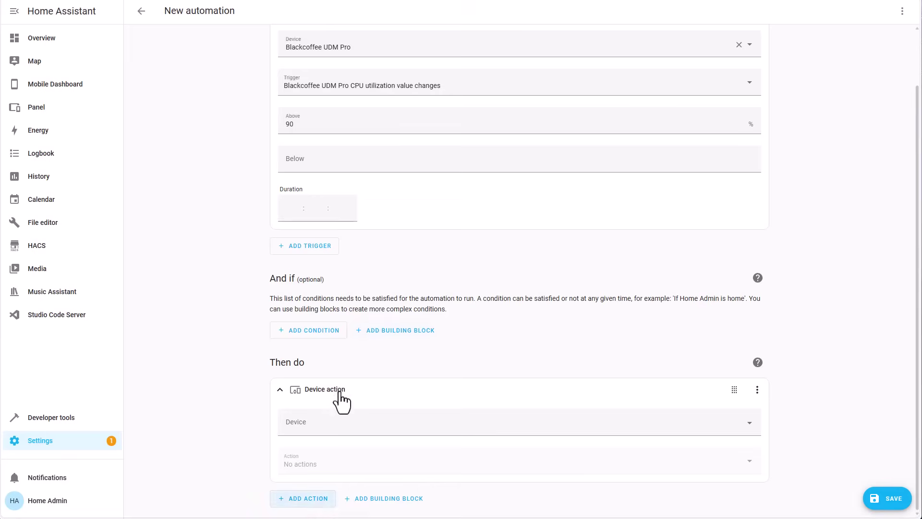
click(333, 420)
text(udm pro)
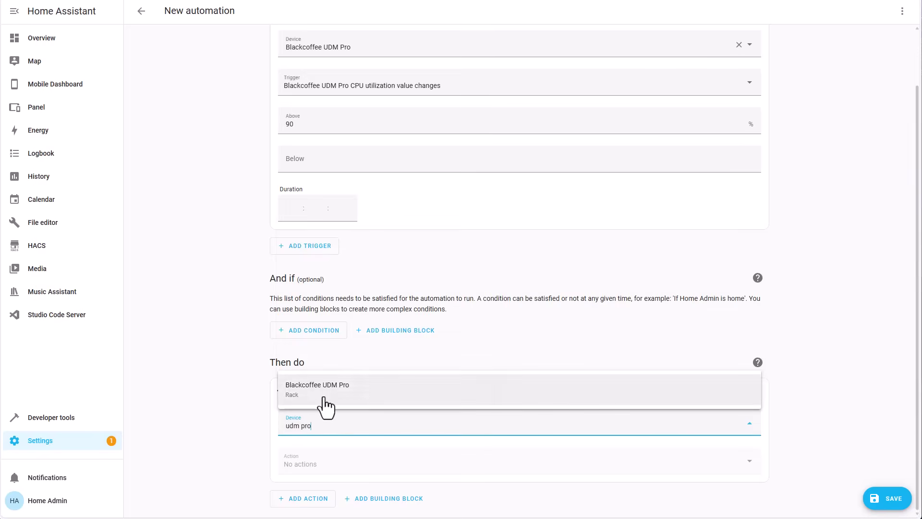
click(323, 402)
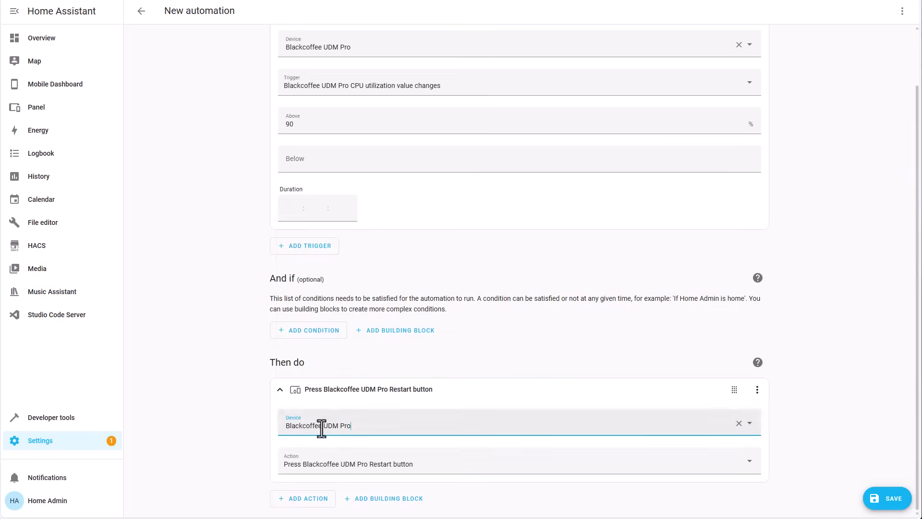
click(326, 467)
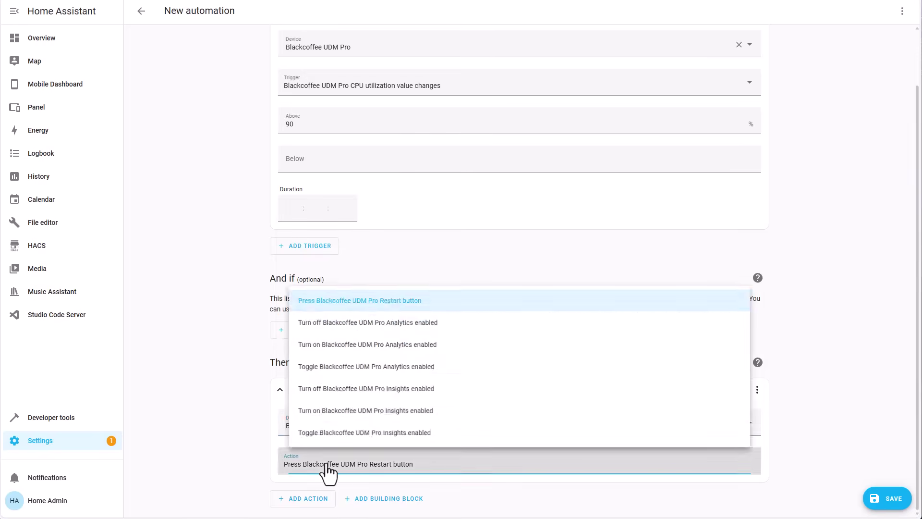
click(342, 296)
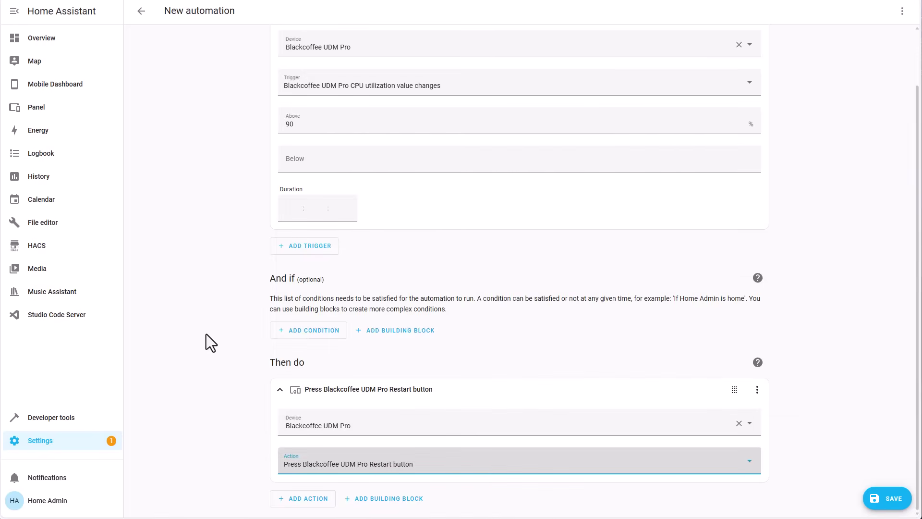